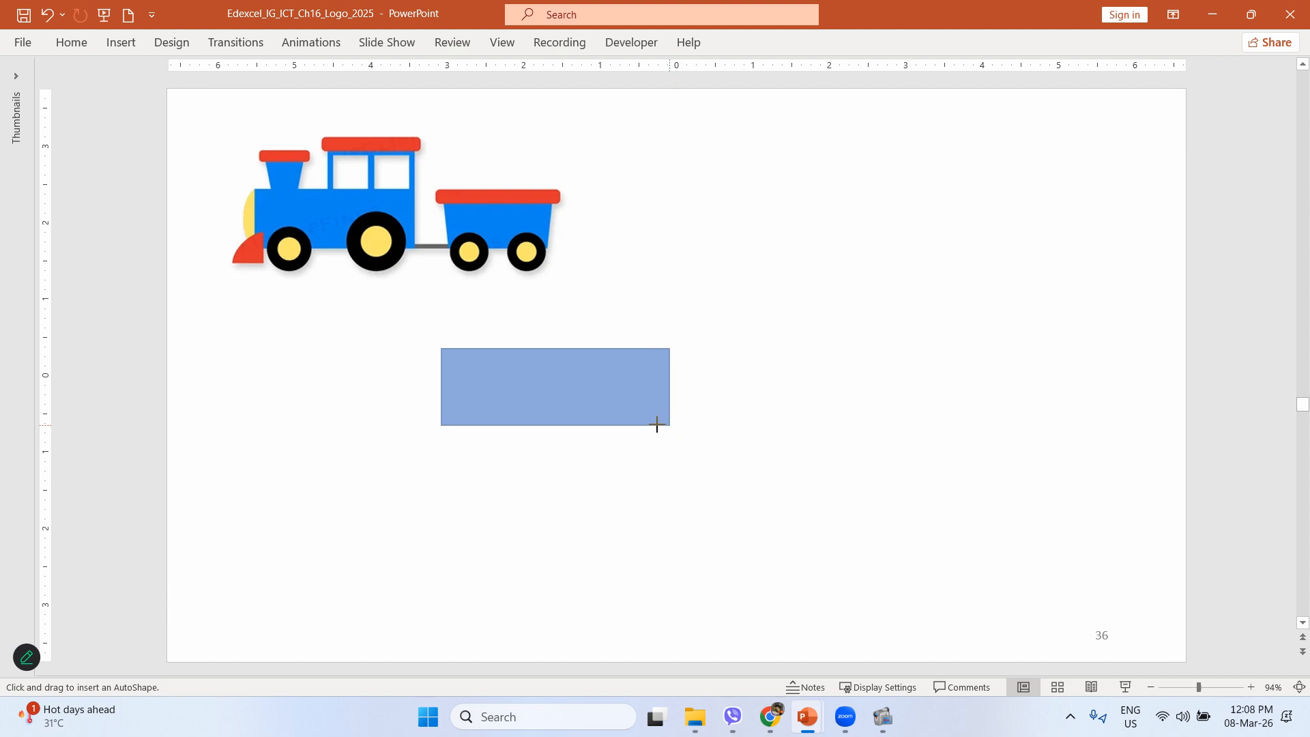
- Draw a rectangle below the sample train's wagon as the body of the new engine
mouse_move(603, 397)
left_mouse_down()
mouse_move(564, 388)
mouse_move(420, 234)
mouse_move(591, 437)
left_mouse_up()
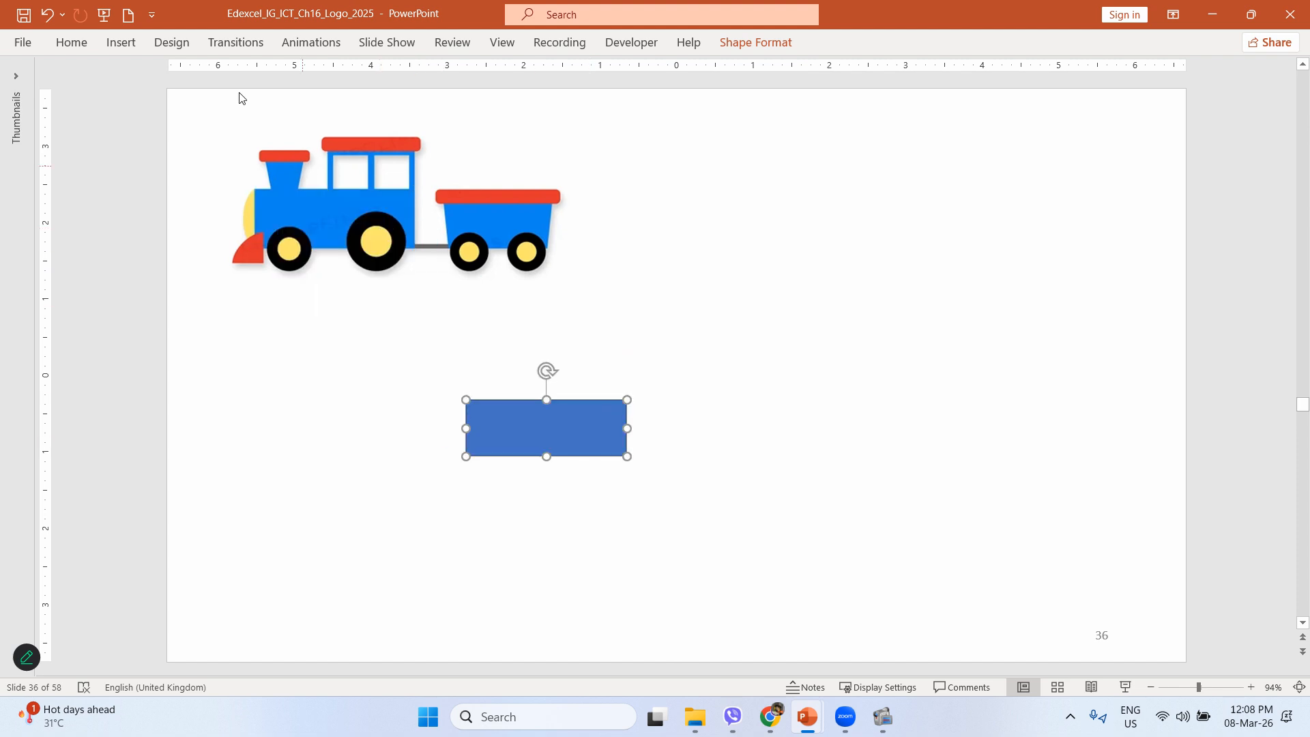
left_click(72, 43)
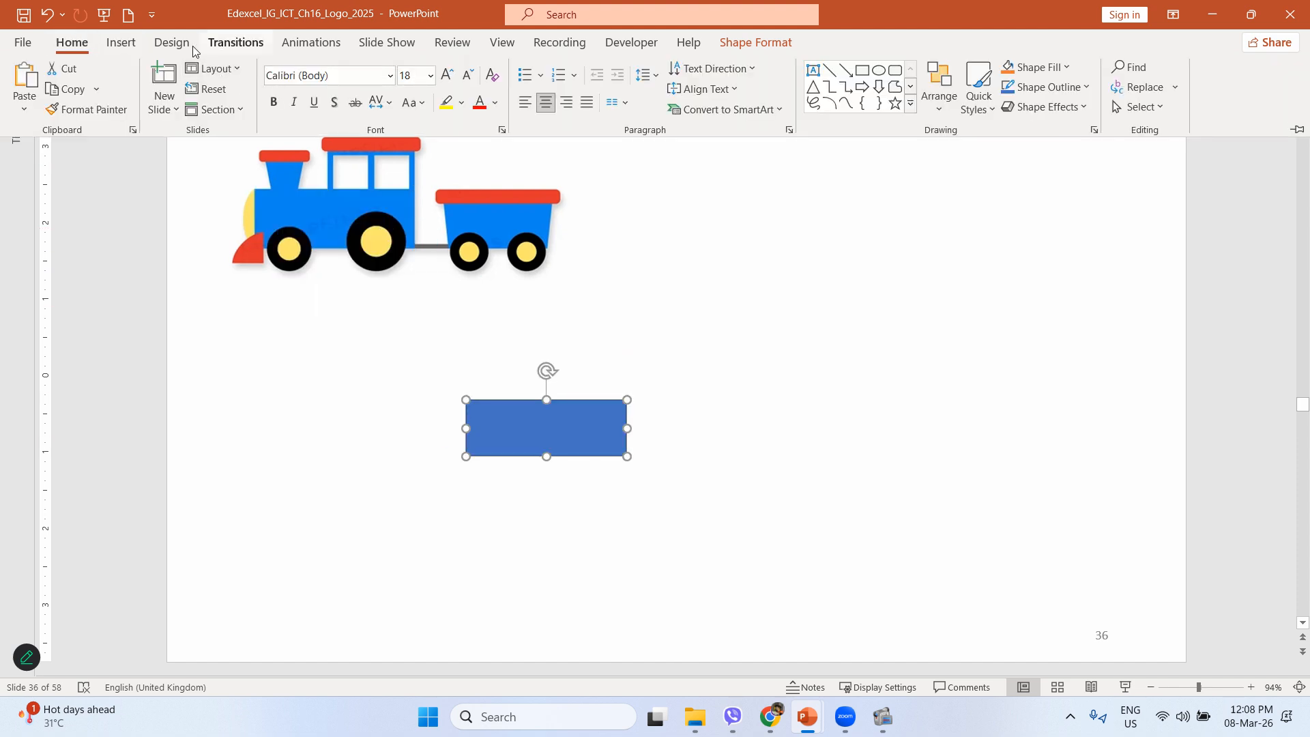
left_click(120, 42)
- Duplicate the body rectangle, shrink the copy and place it on the body's upper right end as the cab
left_click(577, 434)
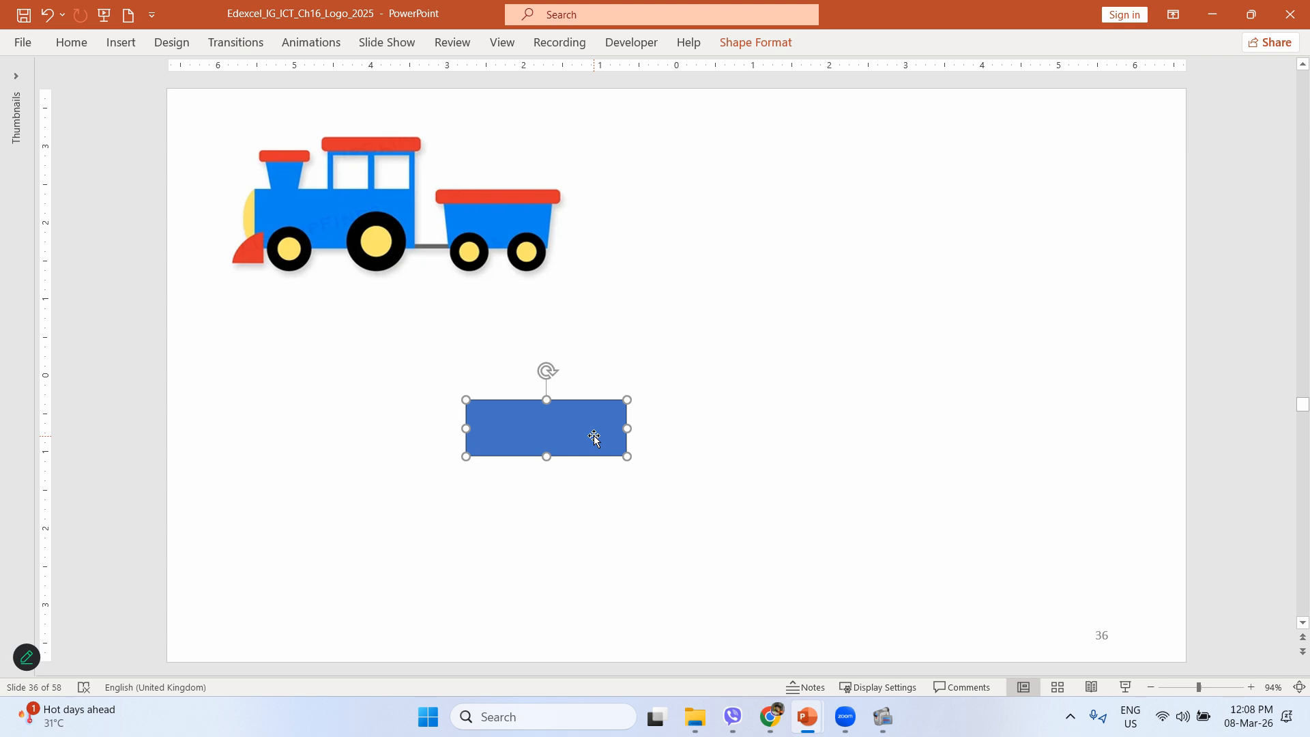
key("ctrl+c")
key("ctrl+v")
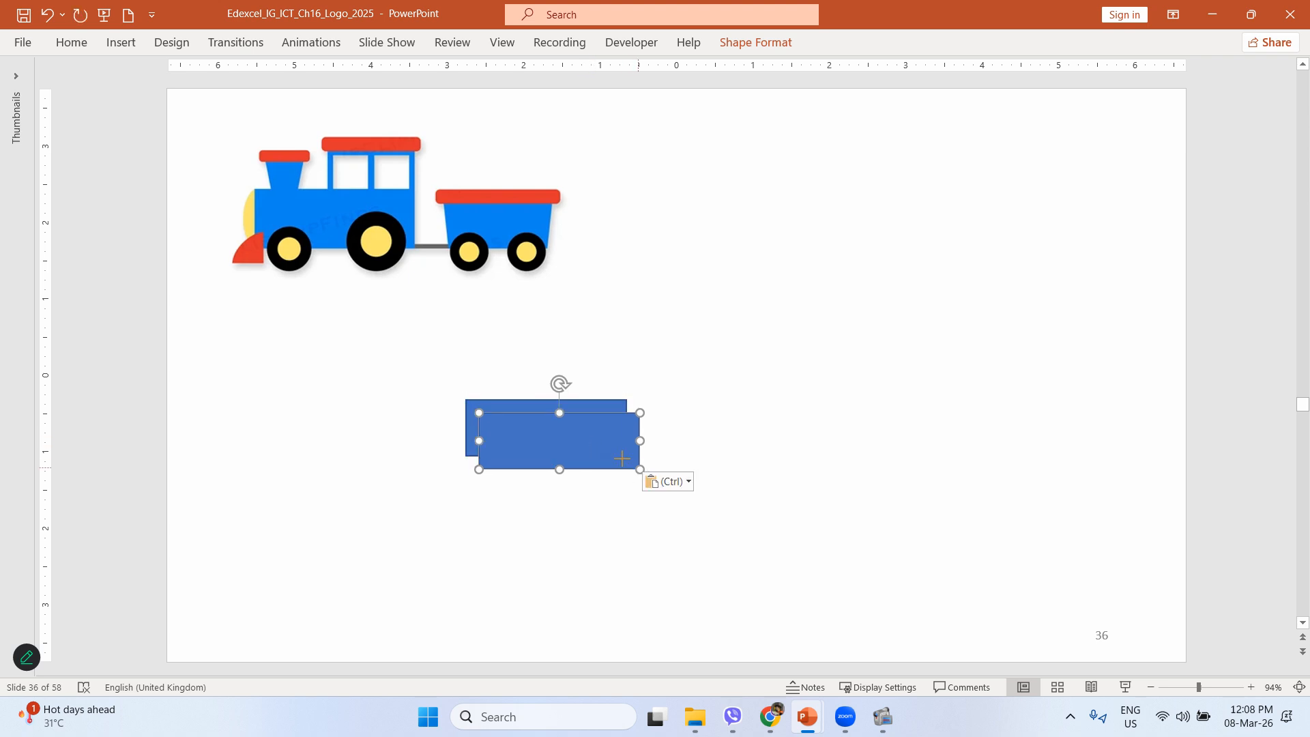
left_click_drag(640, 469, 539, 359)
left_click(736, 415)
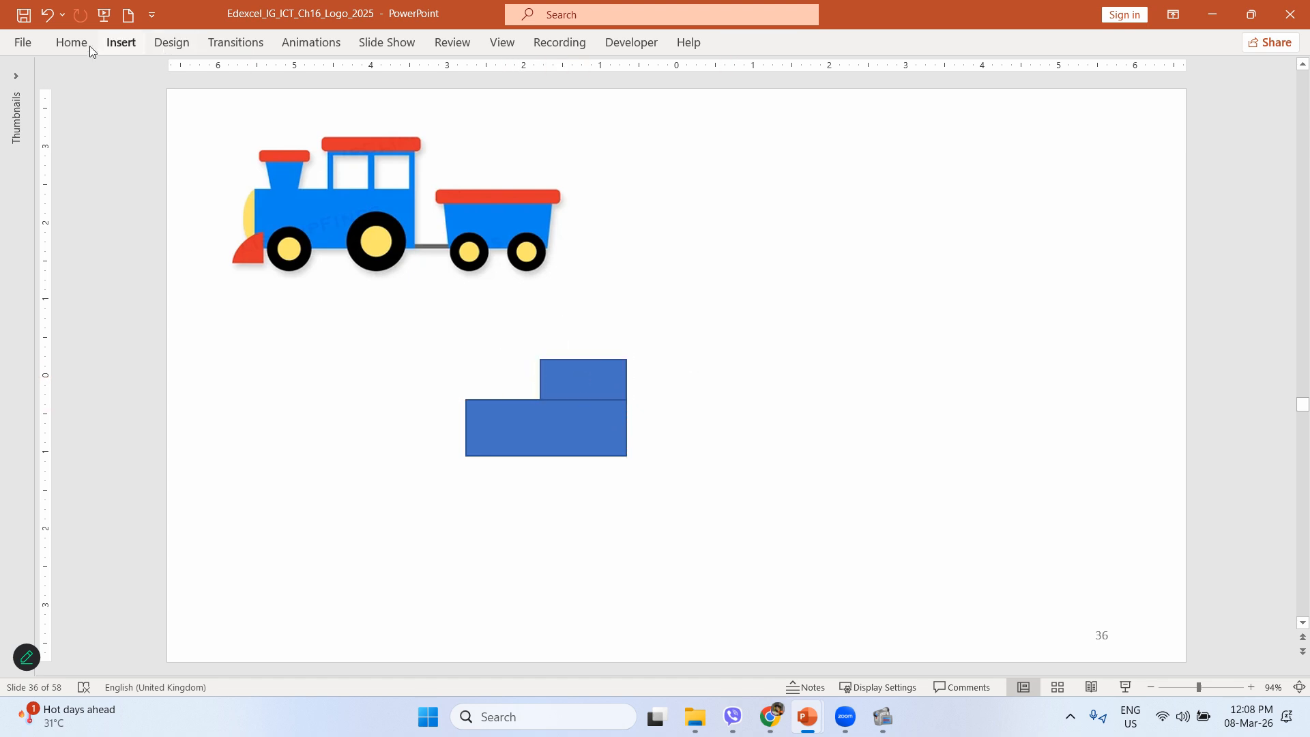
- Draw a window rectangle about 0.46" wide by 0.36" high in the cab's left half and apply the white theme style with blue outline
left_click(123, 45)
left_click(270, 89)
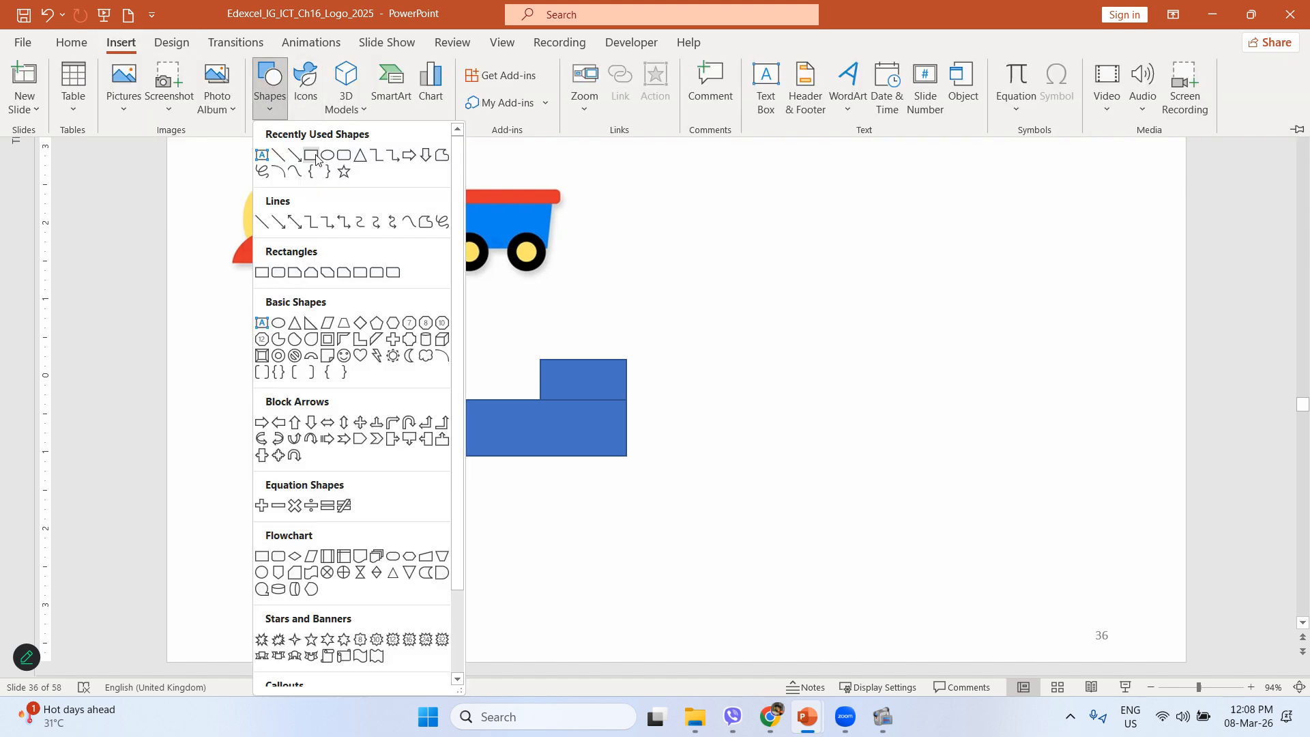
left_click(258, 269)
mouse_move(729, 345)
left_mouse_down()
mouse_move(778, 386)
mouse_move(591, 371)
mouse_move(577, 394)
left_mouse_up()
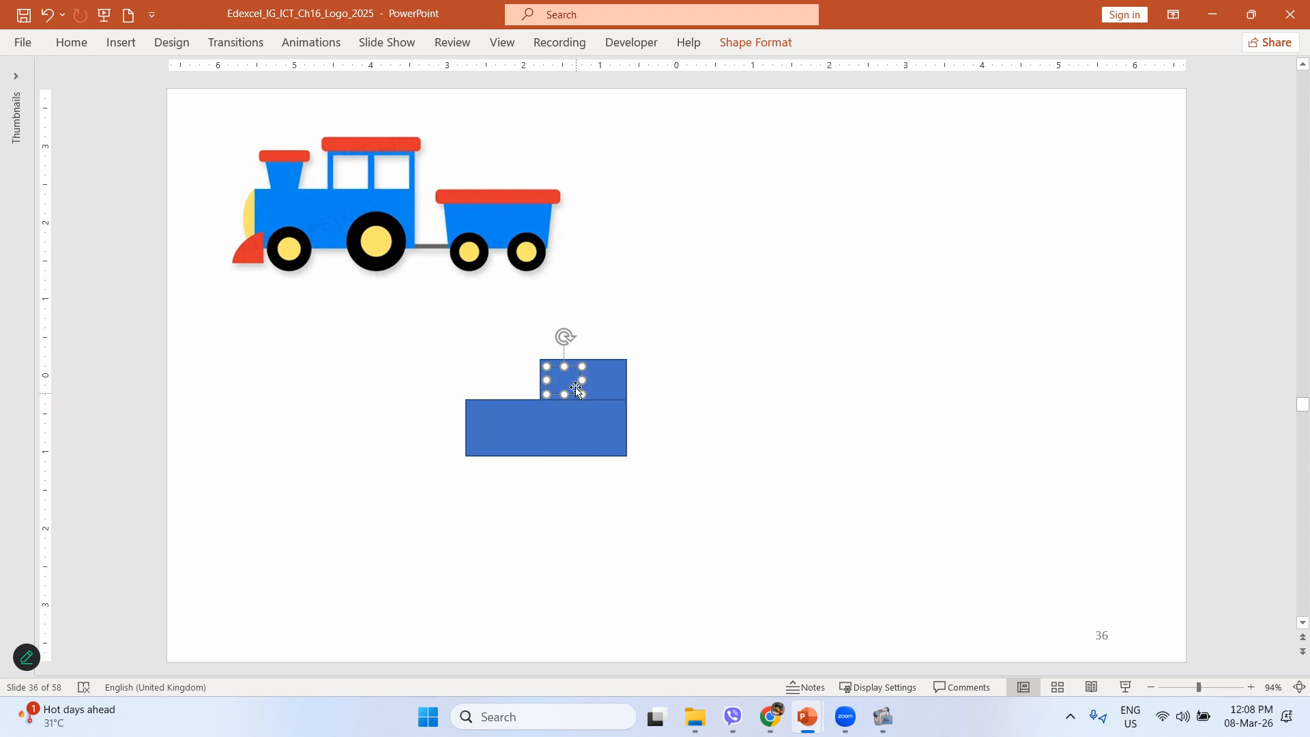
left_click(763, 42)
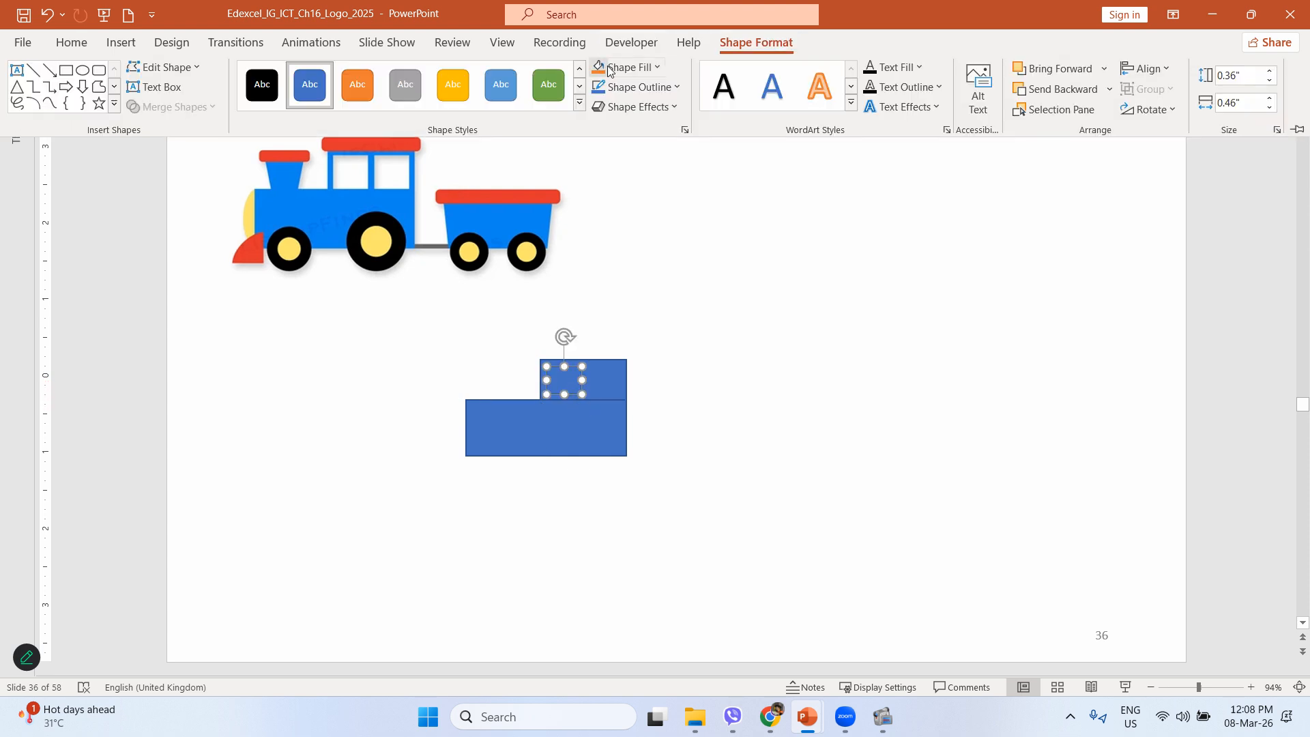
left_click(551, 96)
left_click(580, 103)
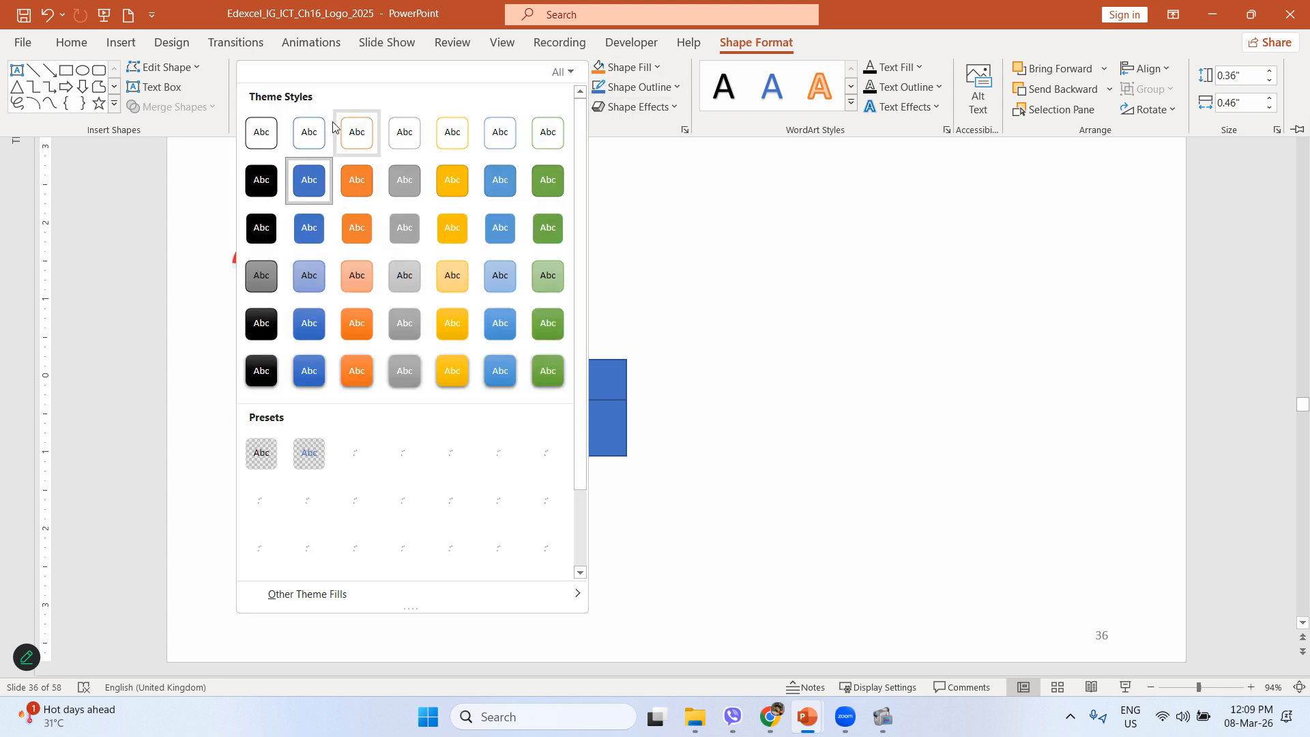
left_click(318, 132)
- Duplicate the white window and place the copy beside it in the cab's right half
key("ctrl+d")
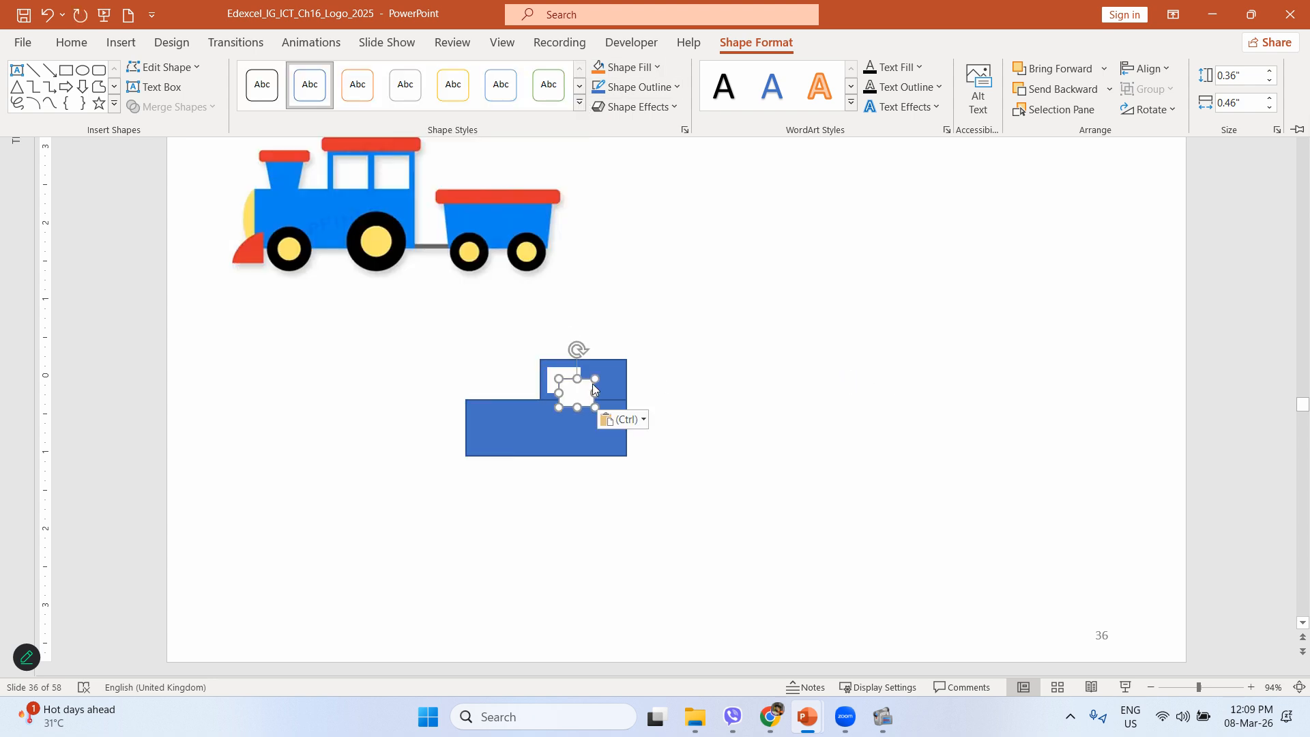
left_click(598, 387)
left_click_drag(601, 390, 611, 379)
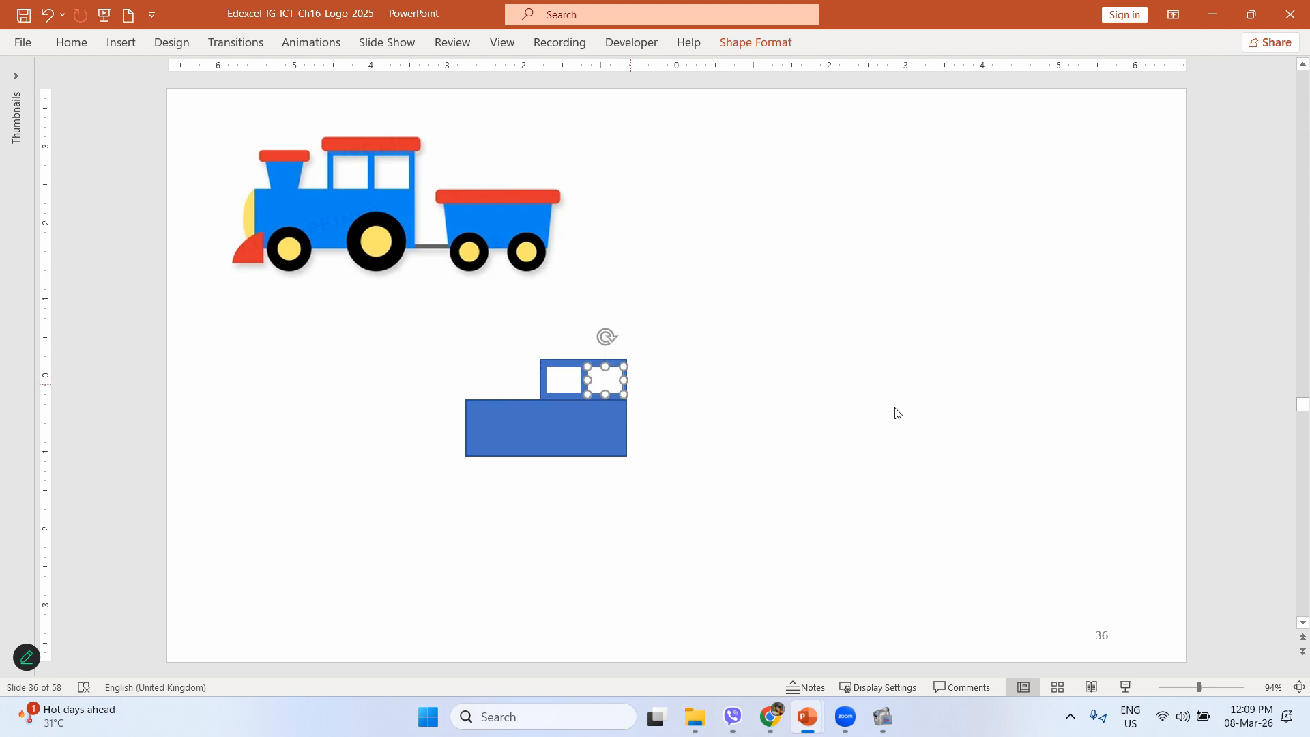
left_click(802, 384)
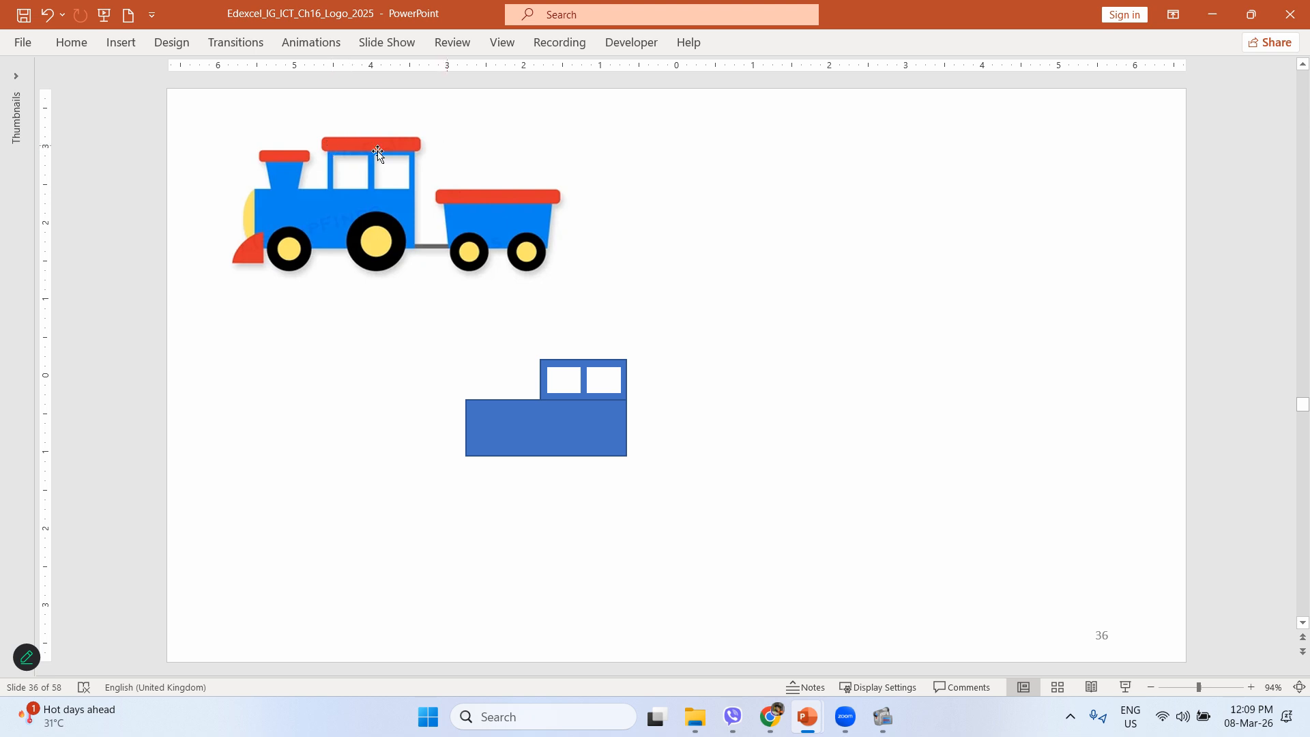
- Draw a flat rounded rectangle about 1.31" wide by 0.15" high along the cab's top edge as the roof
left_click(120, 42)
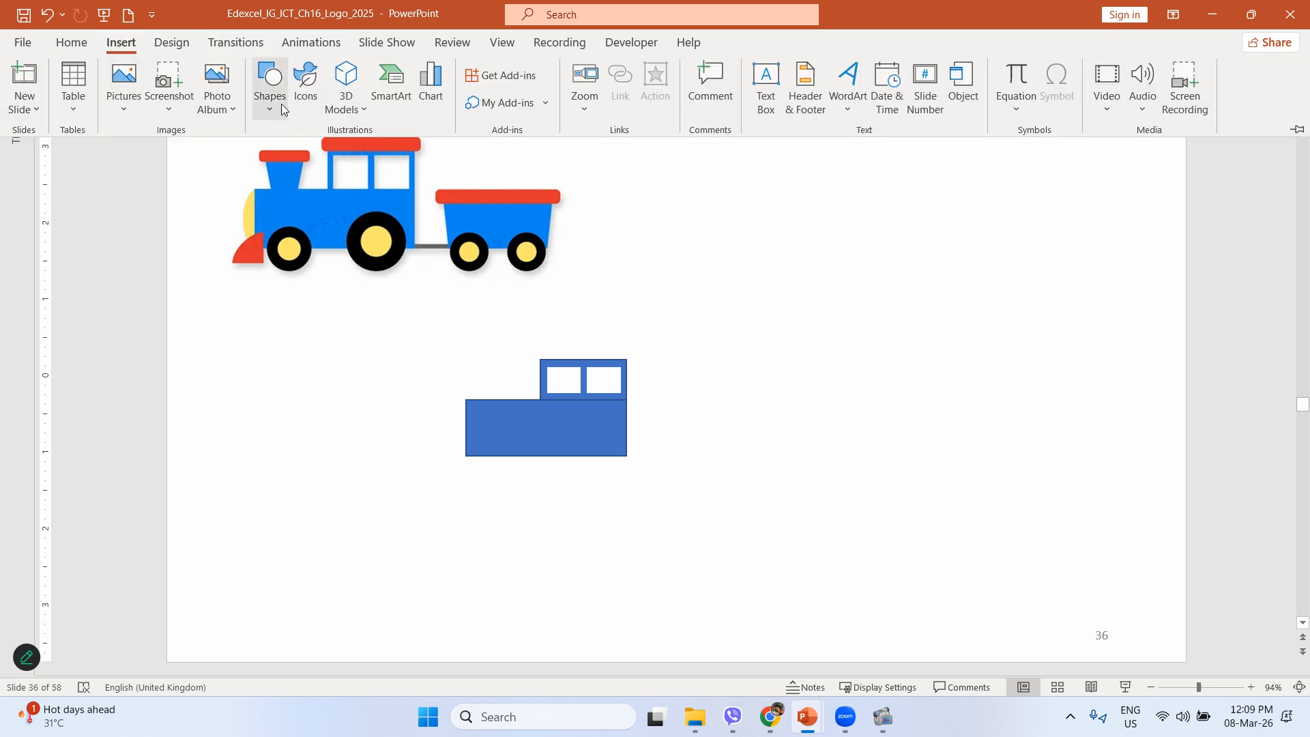
left_click(270, 89)
left_click(342, 157)
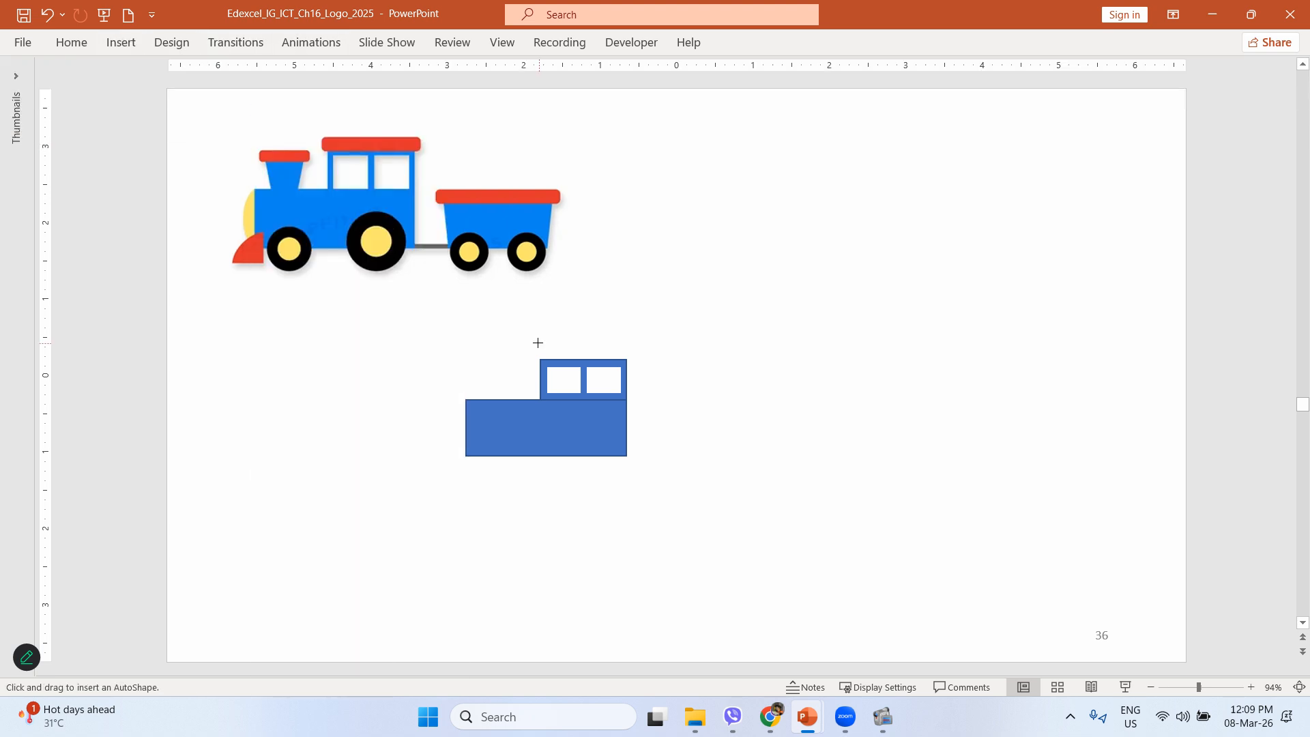
left_click_drag(538, 349, 621, 356)
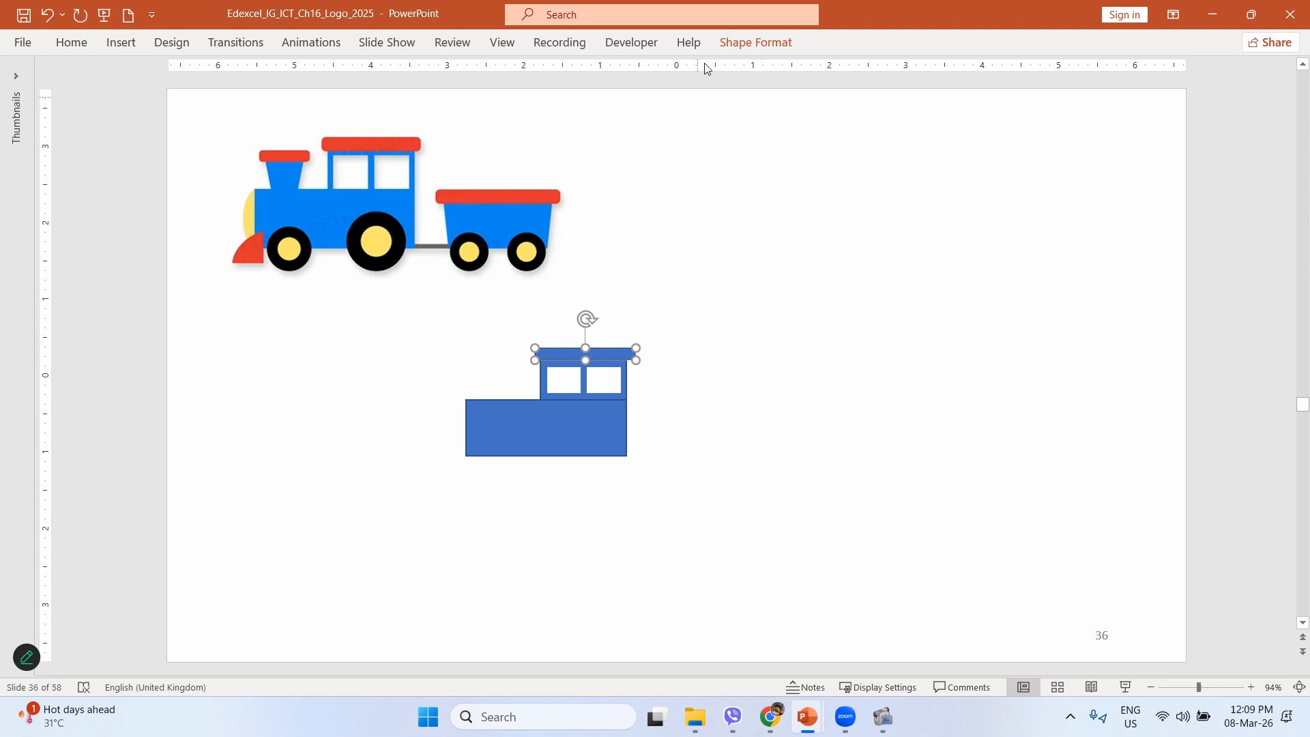
- Set the roof's fill and outline to standard red
left_click(755, 42)
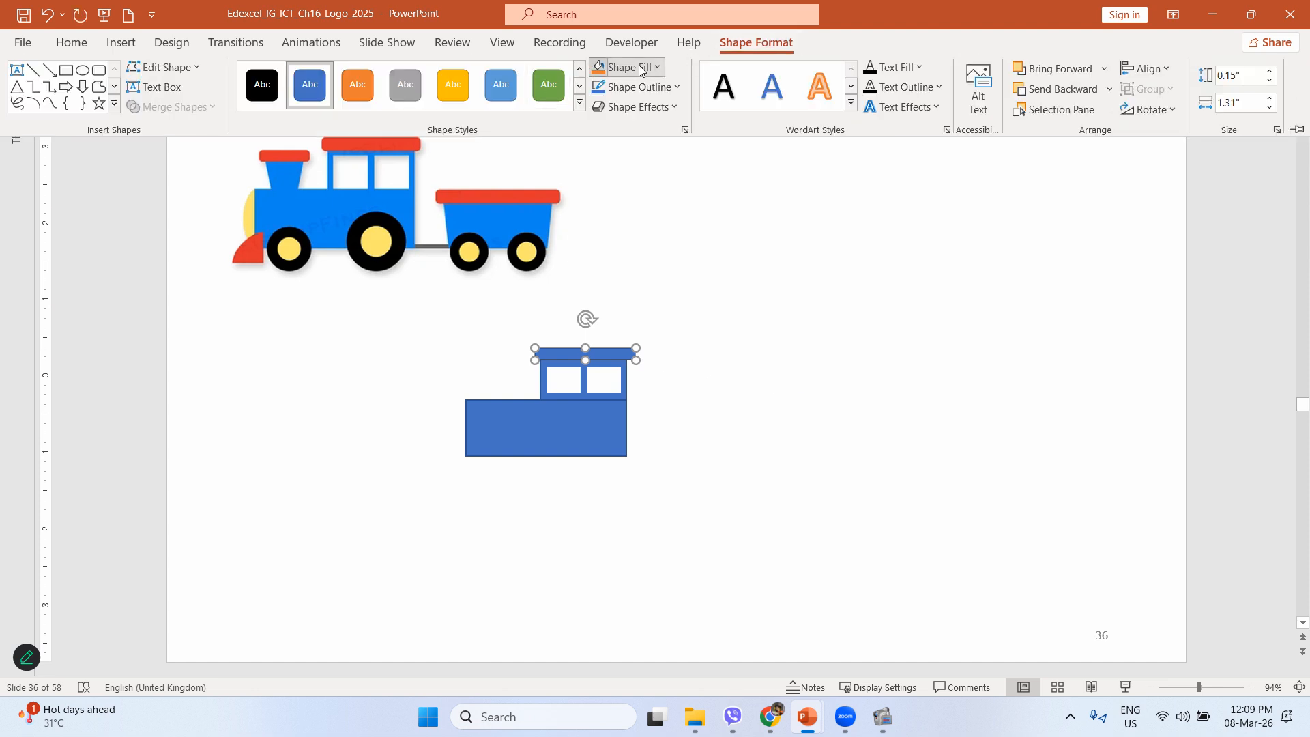
left_click(640, 70)
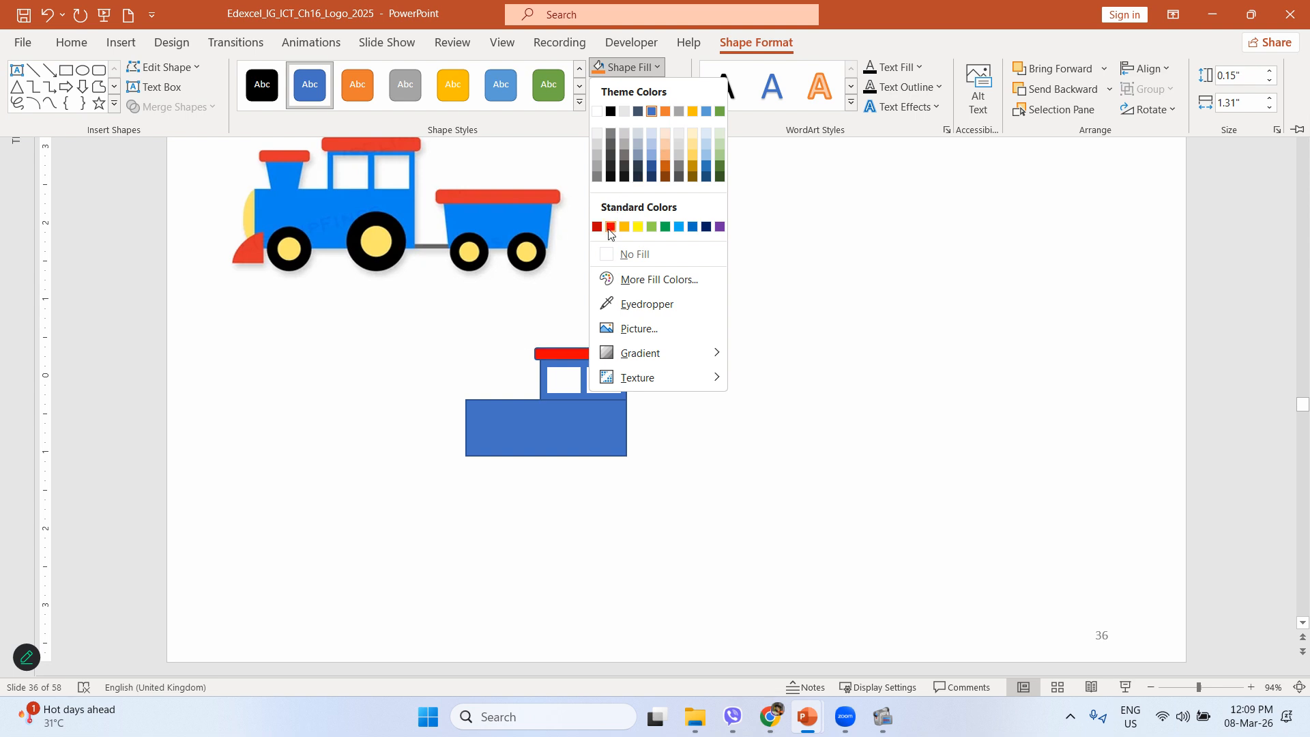
left_click(611, 227)
left_click(645, 87)
left_click(611, 246)
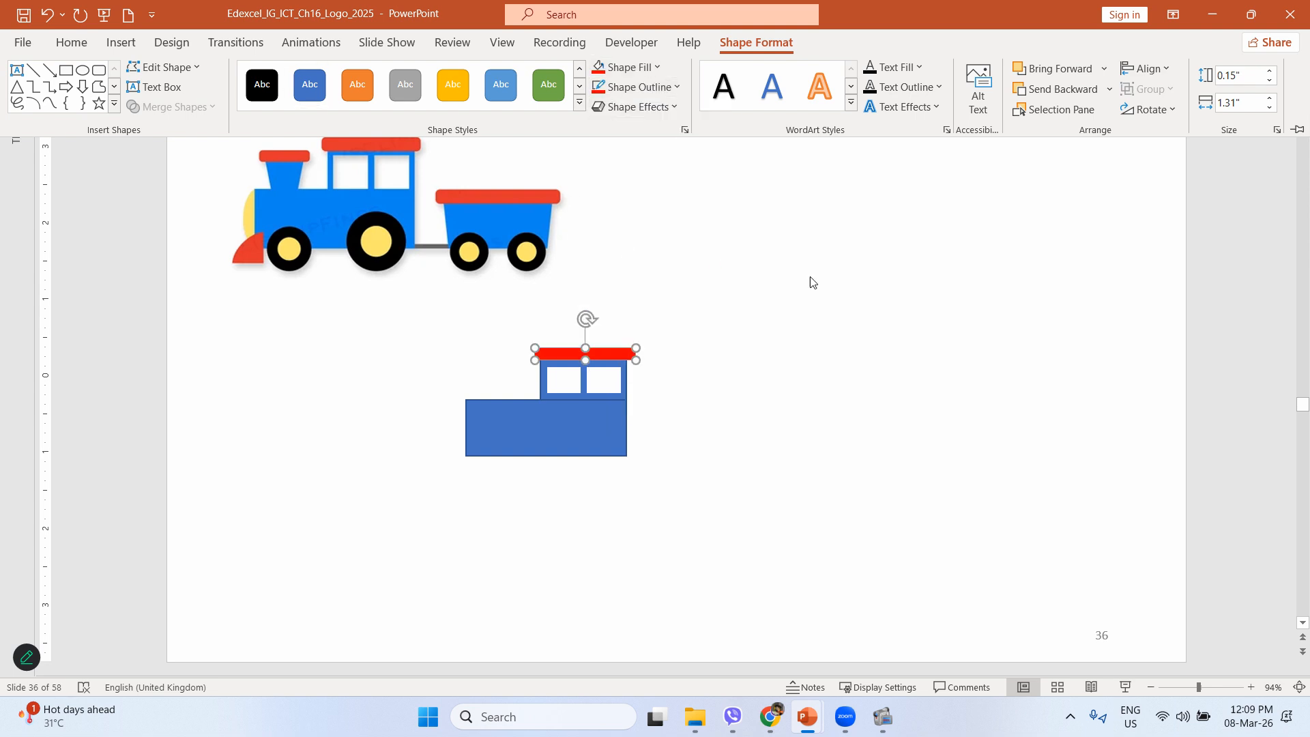
- Set the fill and outline of the cab and body rectangles to standard light blue
left_click(546, 400)
left_click(552, 425, "shift")
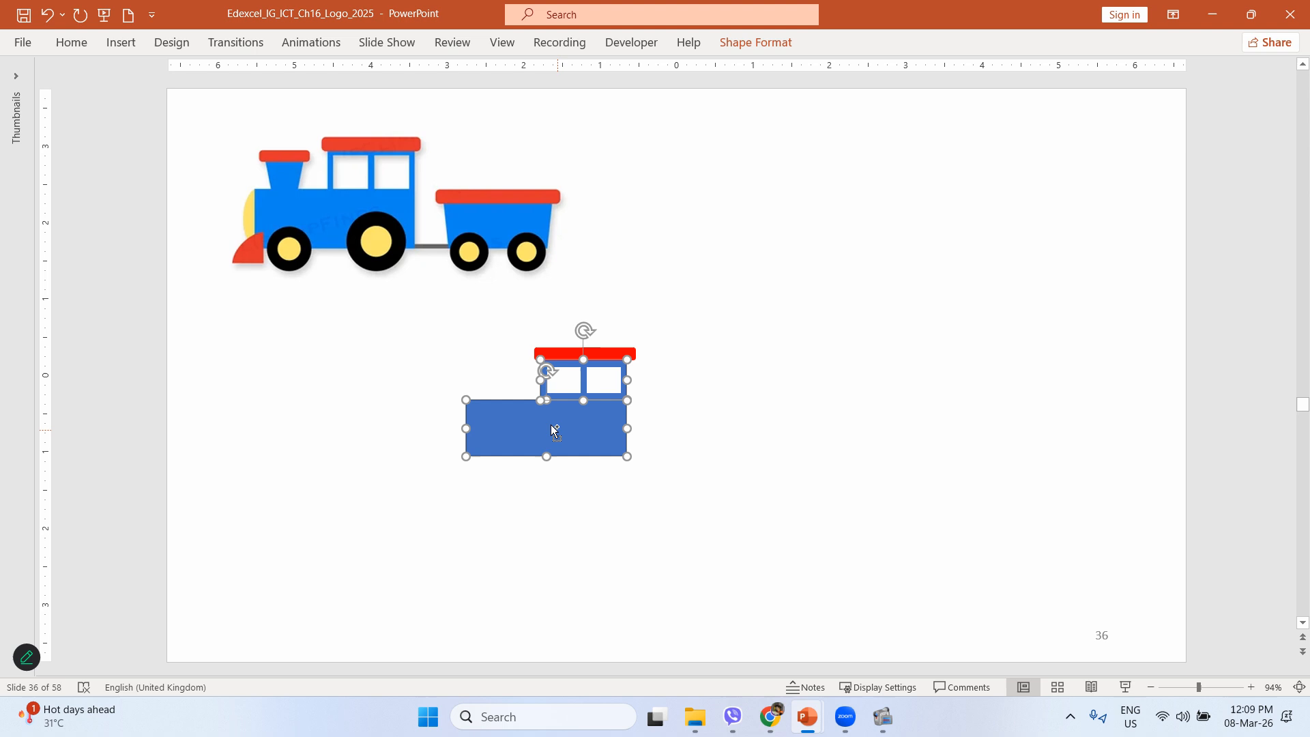
left_click(755, 42)
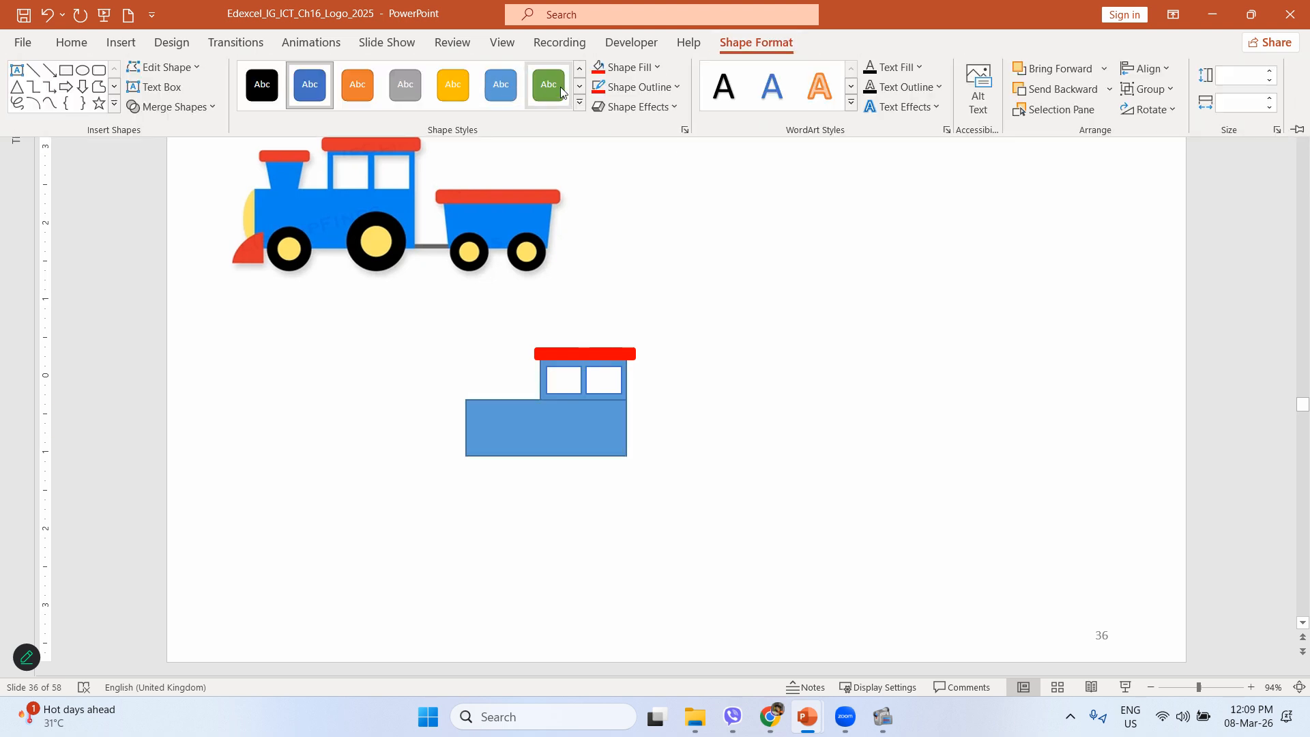
left_click(629, 66)
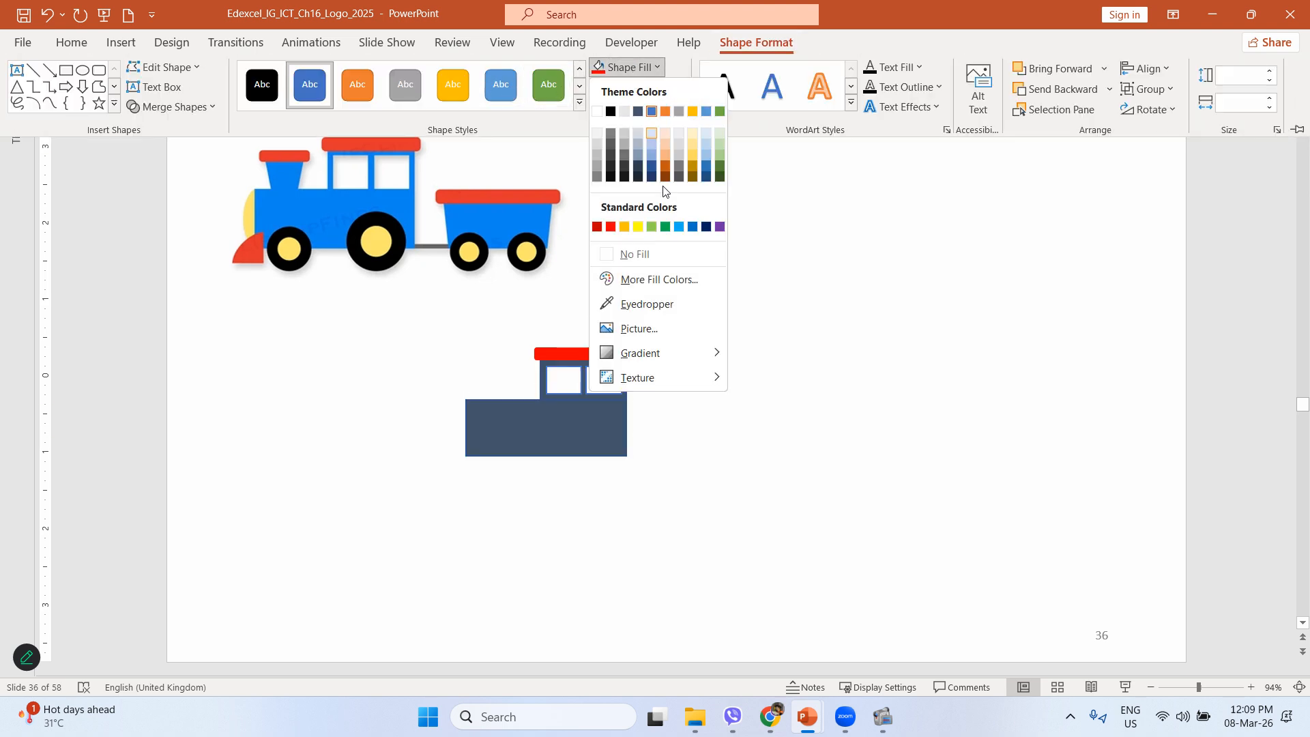
left_click(677, 227)
left_click(641, 87)
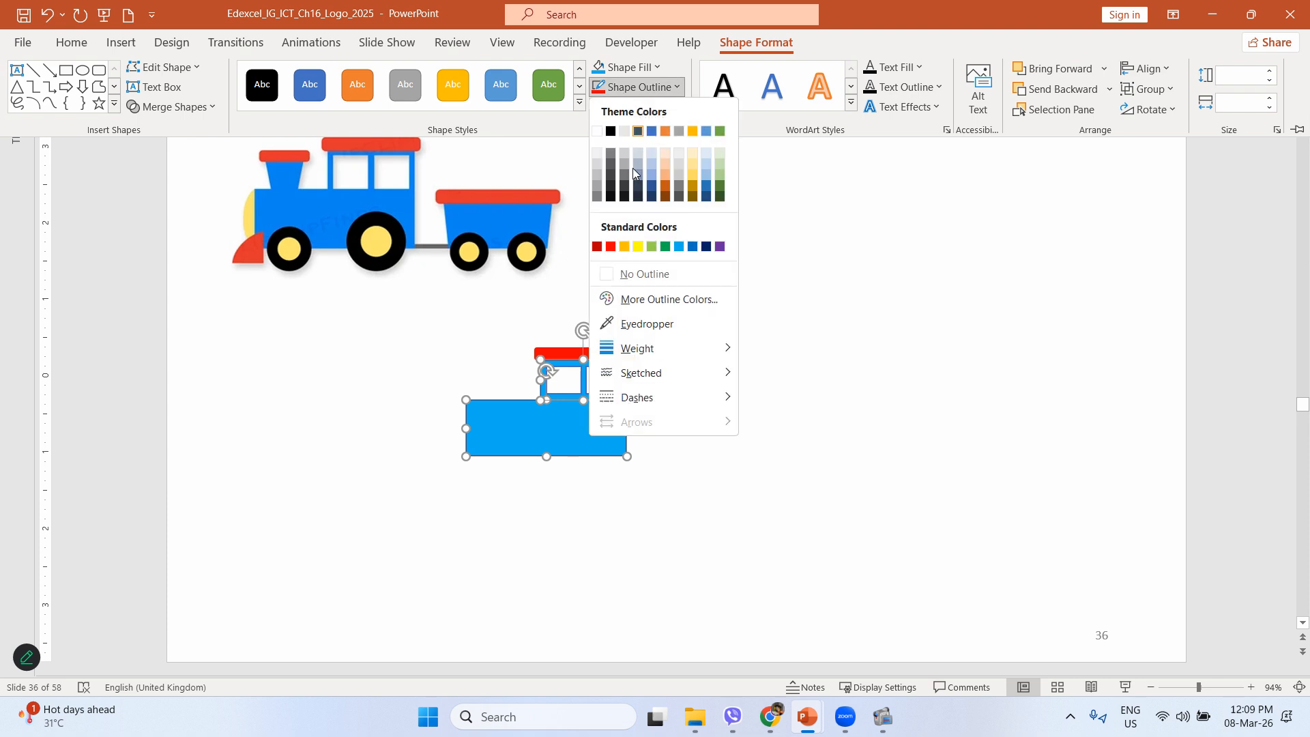
left_click(680, 247)
left_click(626, 67)
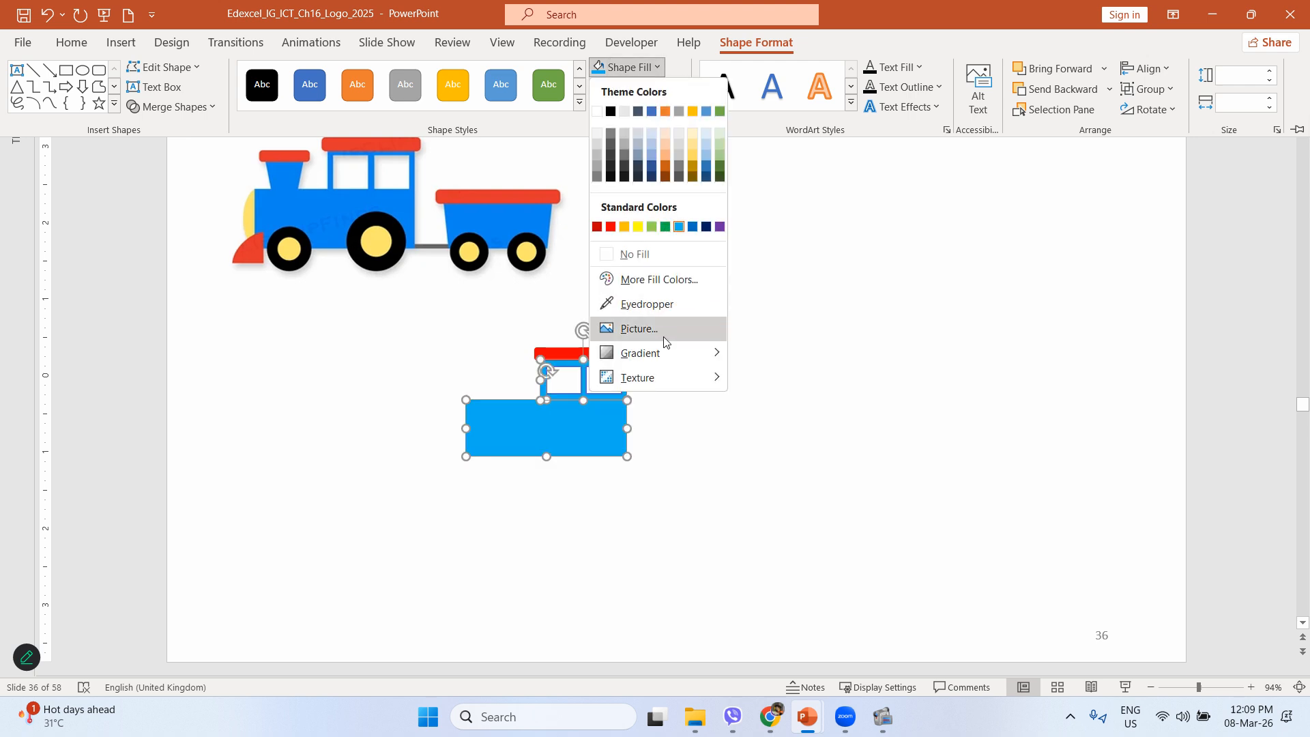
left_click(682, 281)
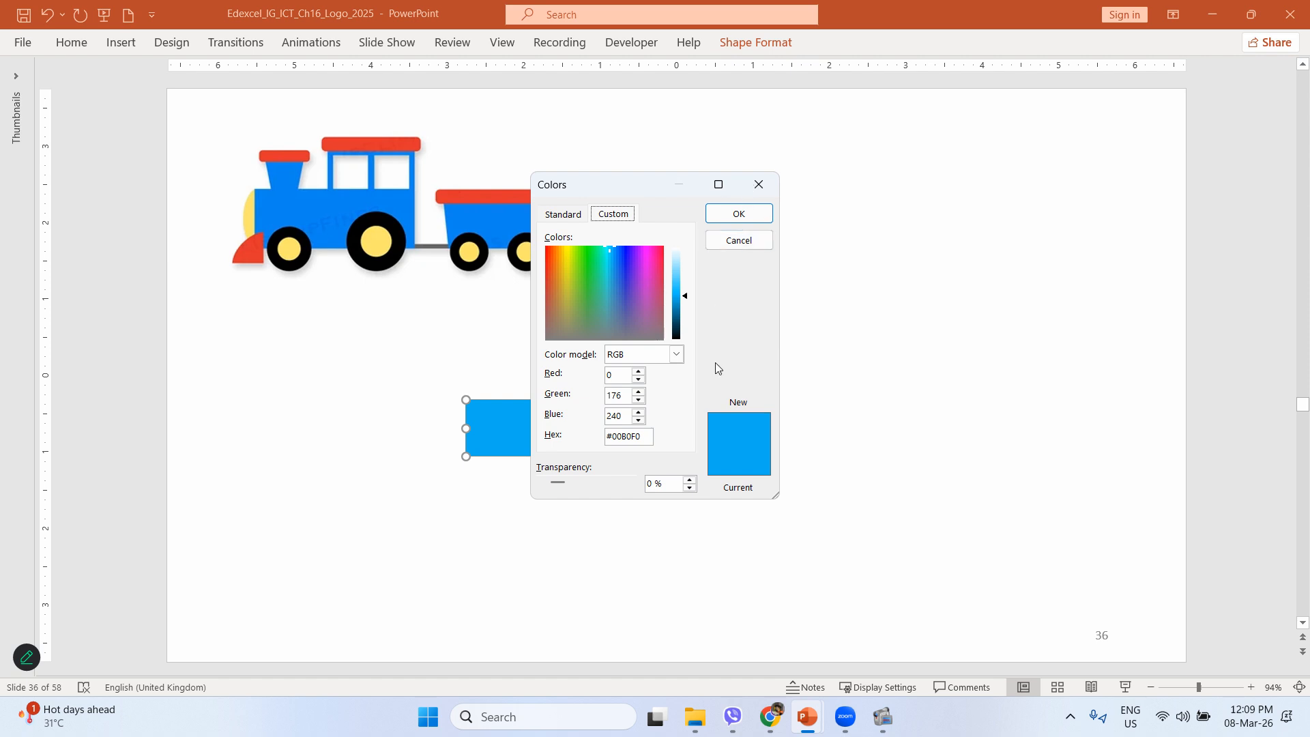
left_click(758, 185)
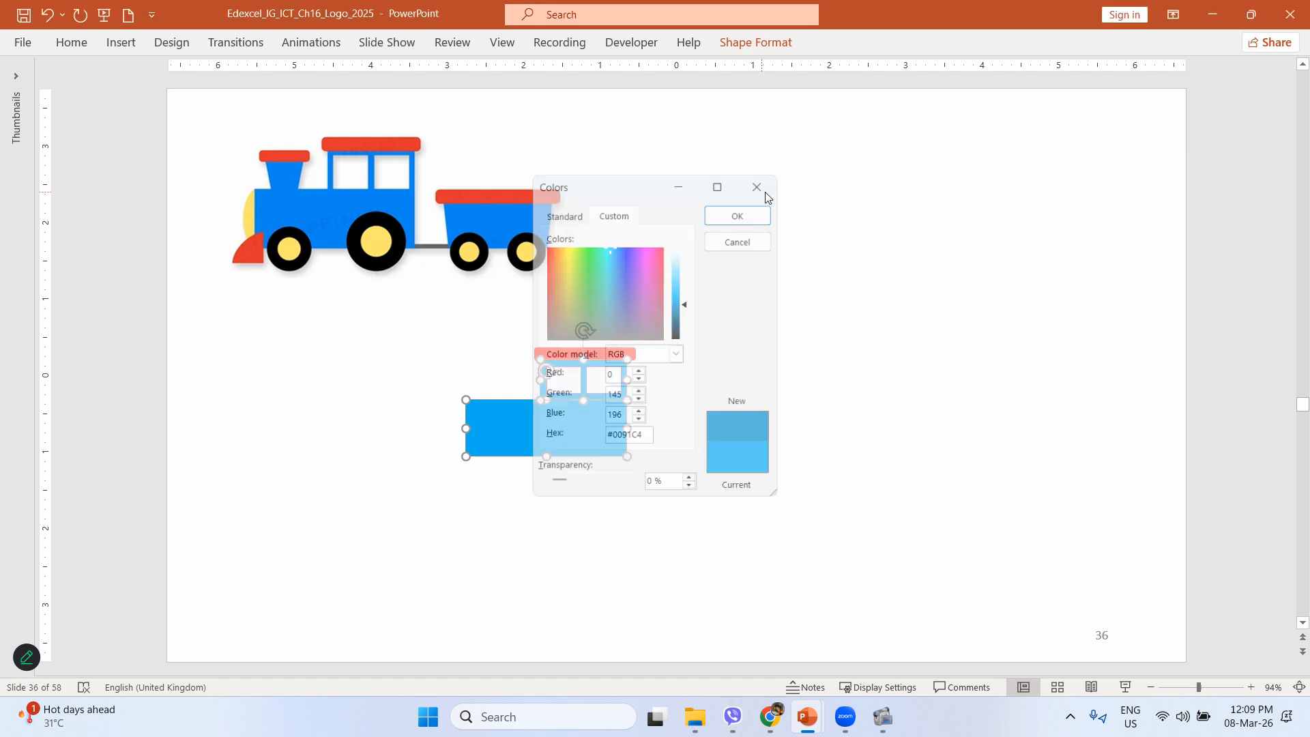
- Fill the cab and body with the blue sampled from the sample train's engine using the Eyedropper
left_click(751, 42)
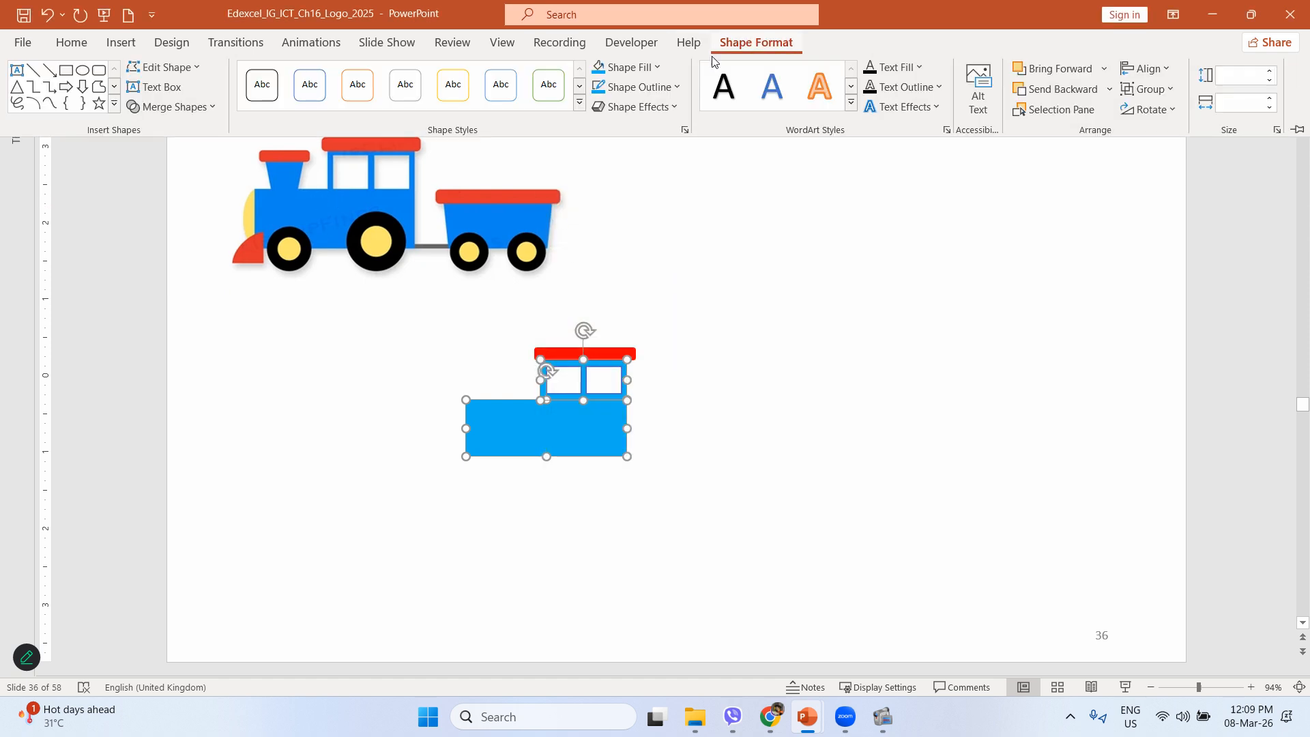
left_click(655, 67)
left_click(641, 304)
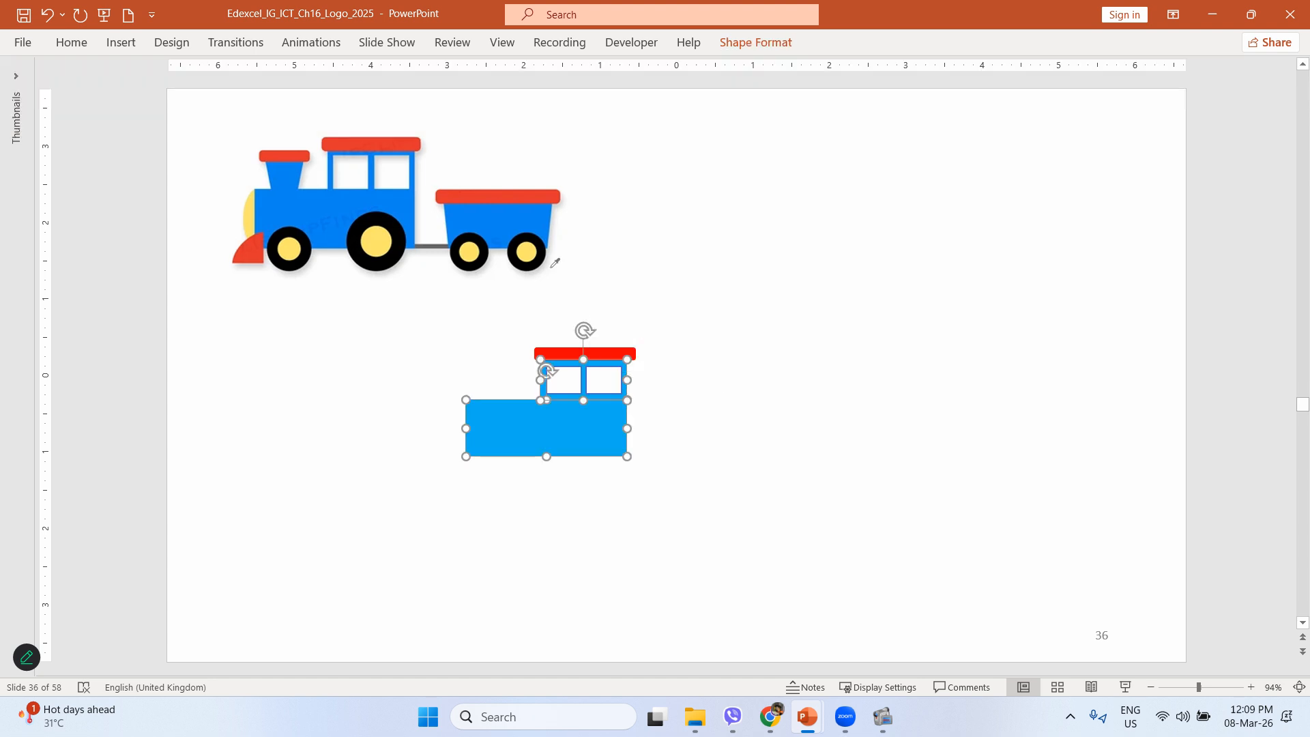
left_click(336, 214)
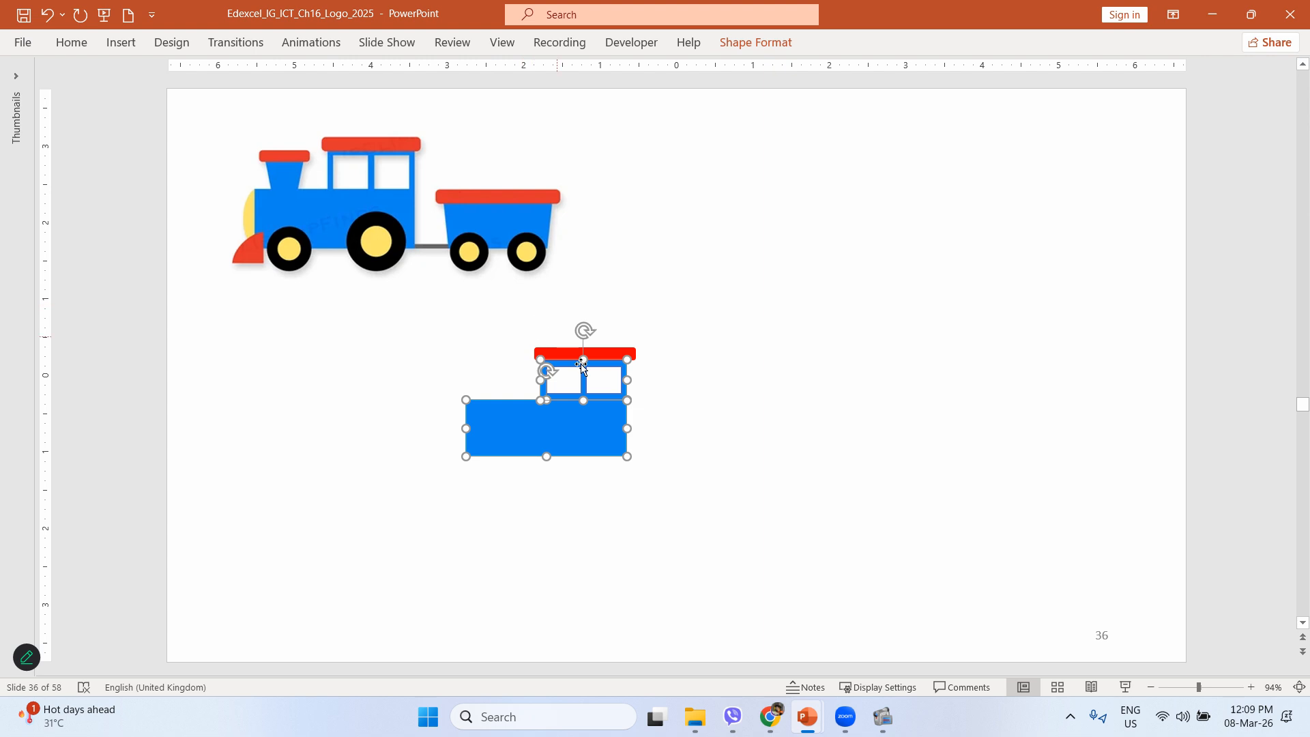
left_click(691, 374)
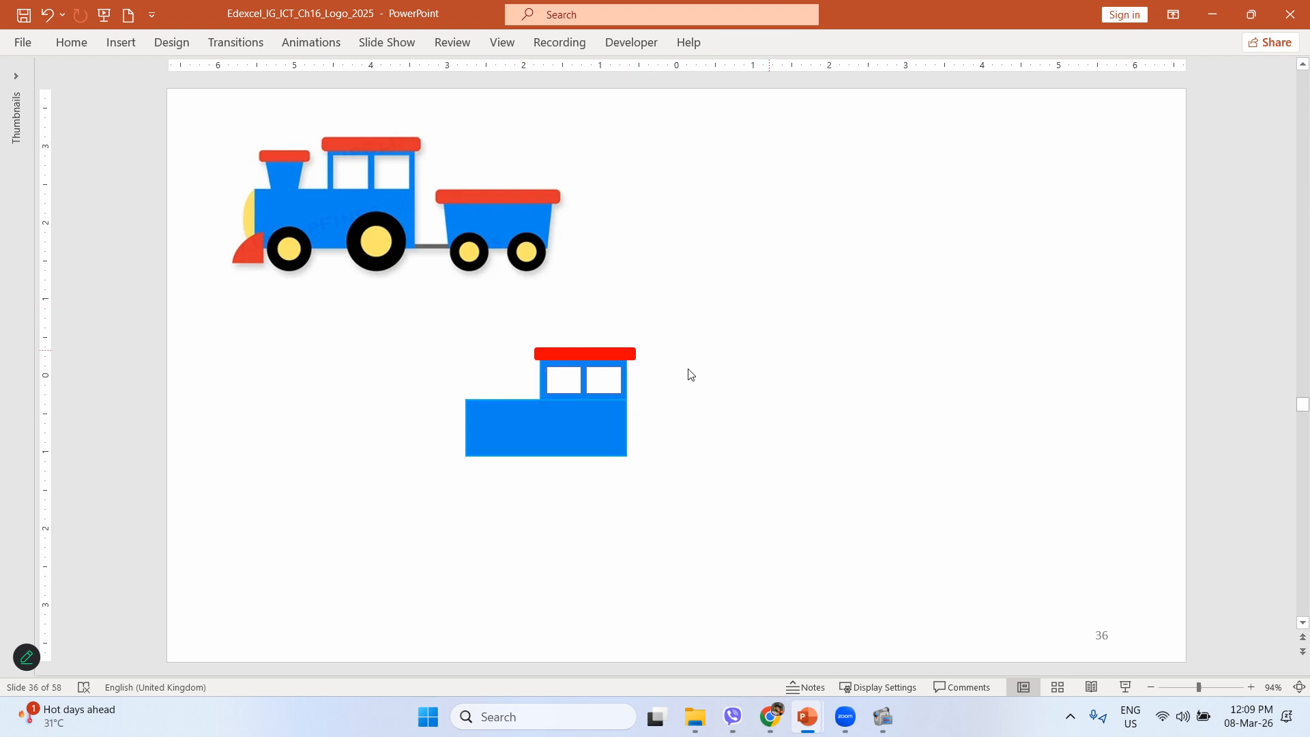
- Set the outline of the cab and body to the same sampled blue as their fill
left_click(599, 419)
left_click(602, 366, "shift")
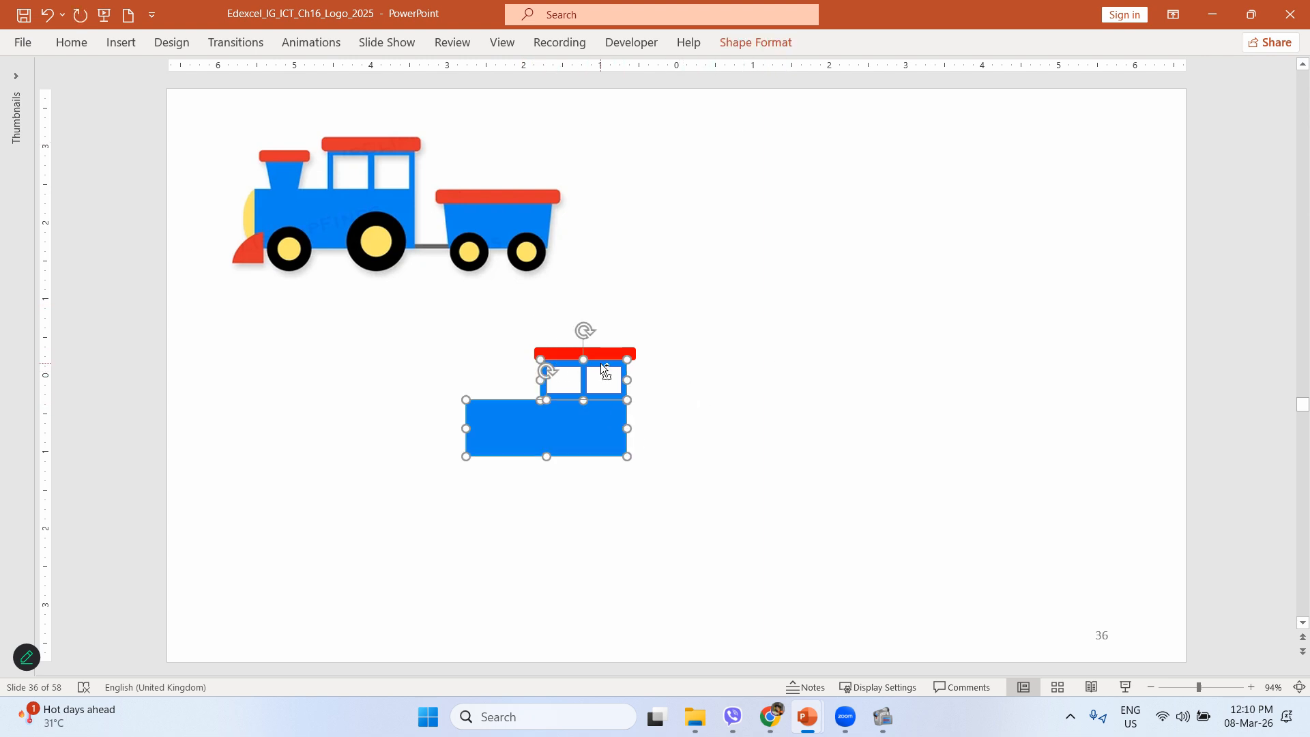
left_click(766, 41)
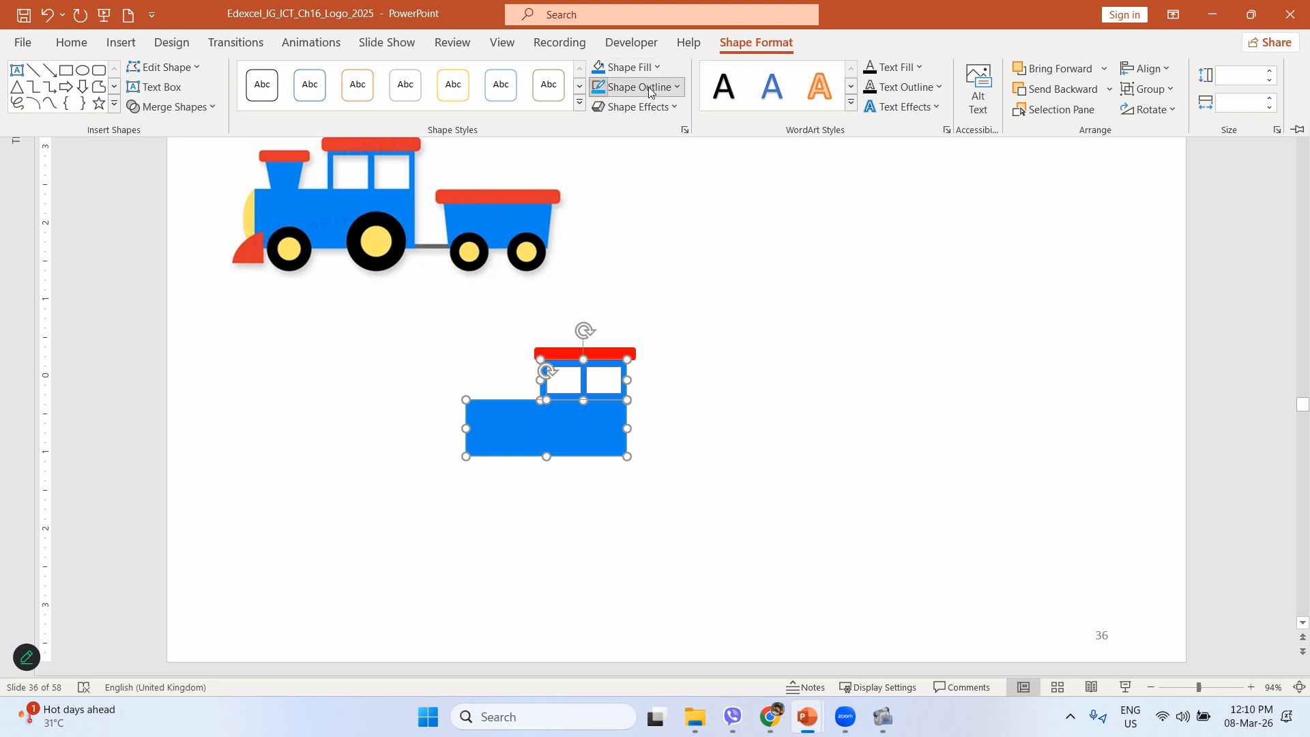
left_click(636, 87)
left_click(596, 294)
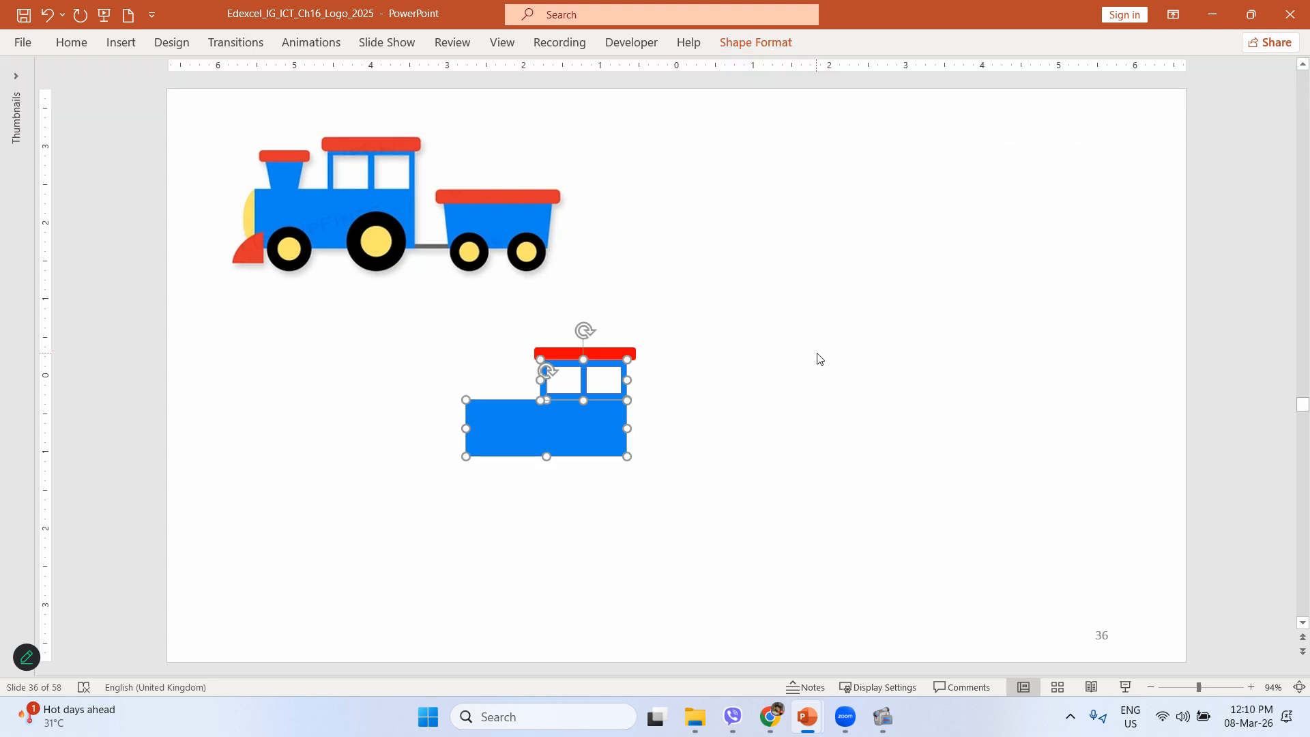
left_click(818, 357)
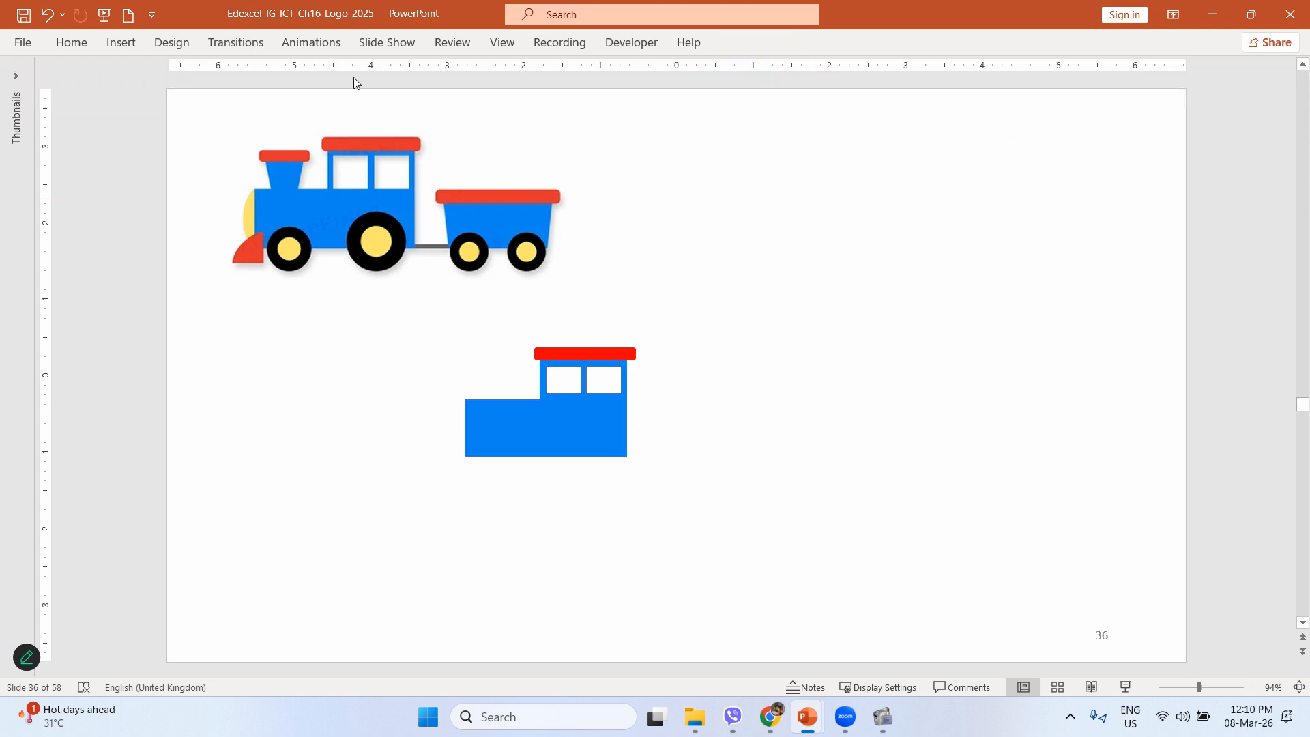
- Draw a small trapezoid for the chimney in the empty area between the sample engine and the new body
left_click(122, 43)
left_click(272, 96)
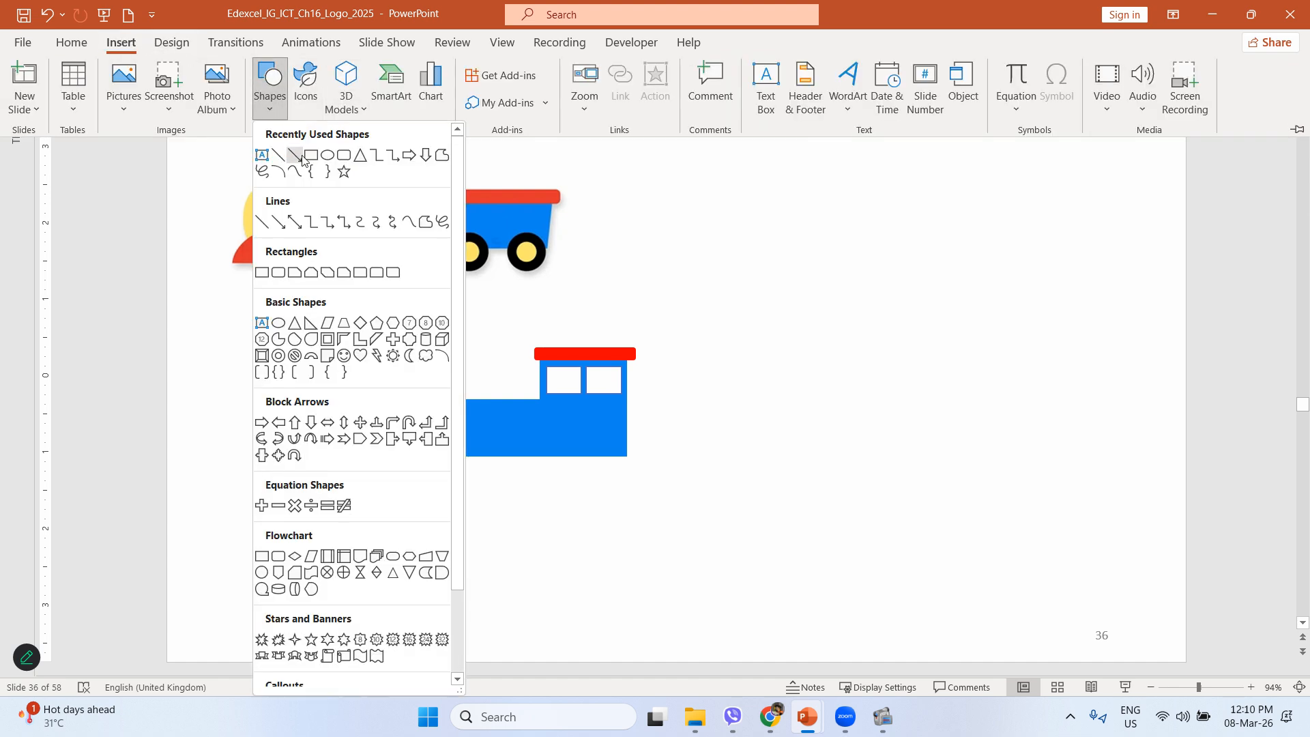
left_click(345, 323)
left_click_drag(349, 326, 394, 360)
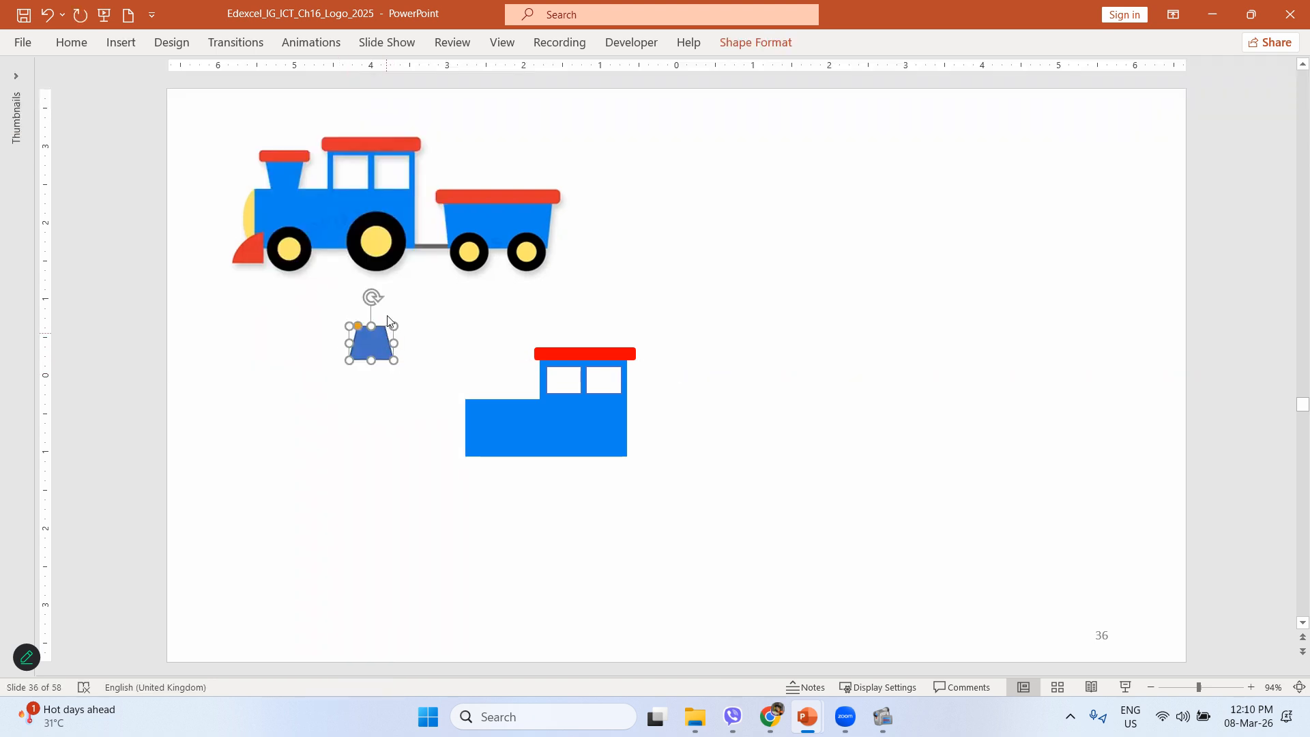
- Flip the chimney trapezoid vertically and place it on the front of the new engine's body
left_click(789, 44)
left_click(1150, 109)
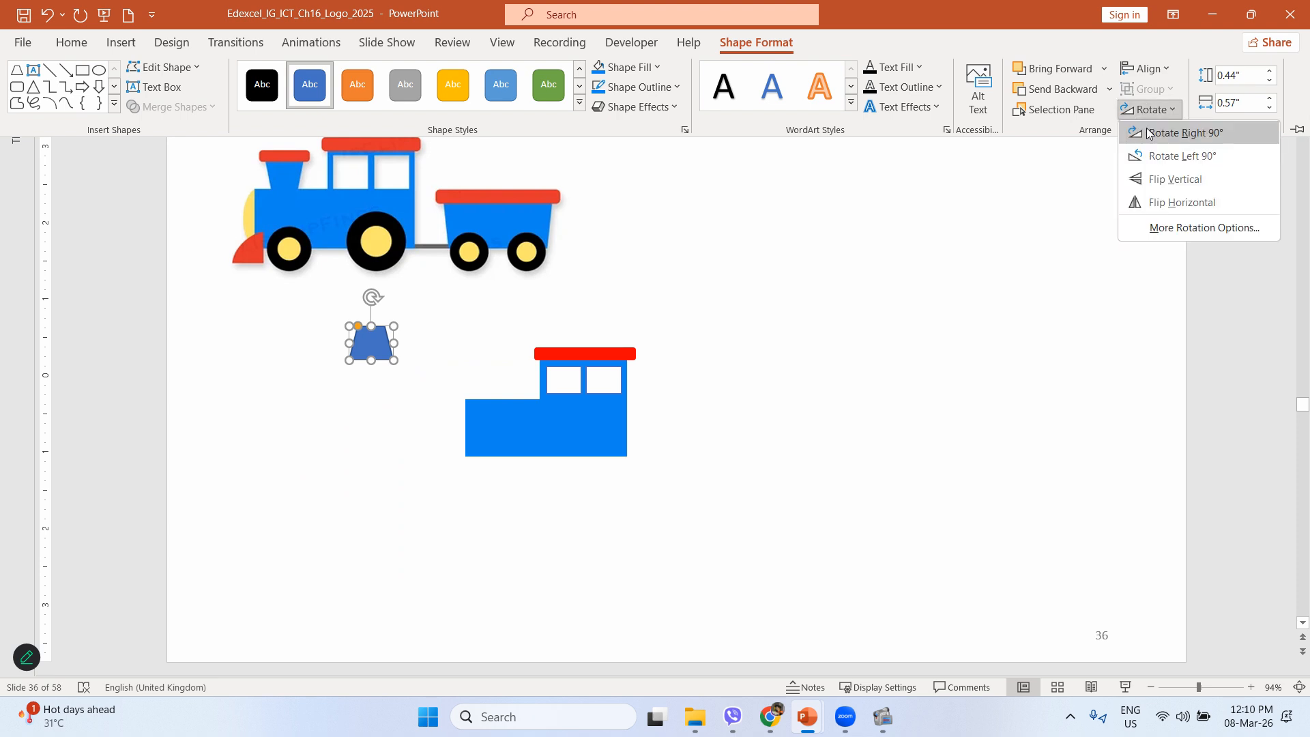
left_click(1157, 170)
key("ctrl+F1")
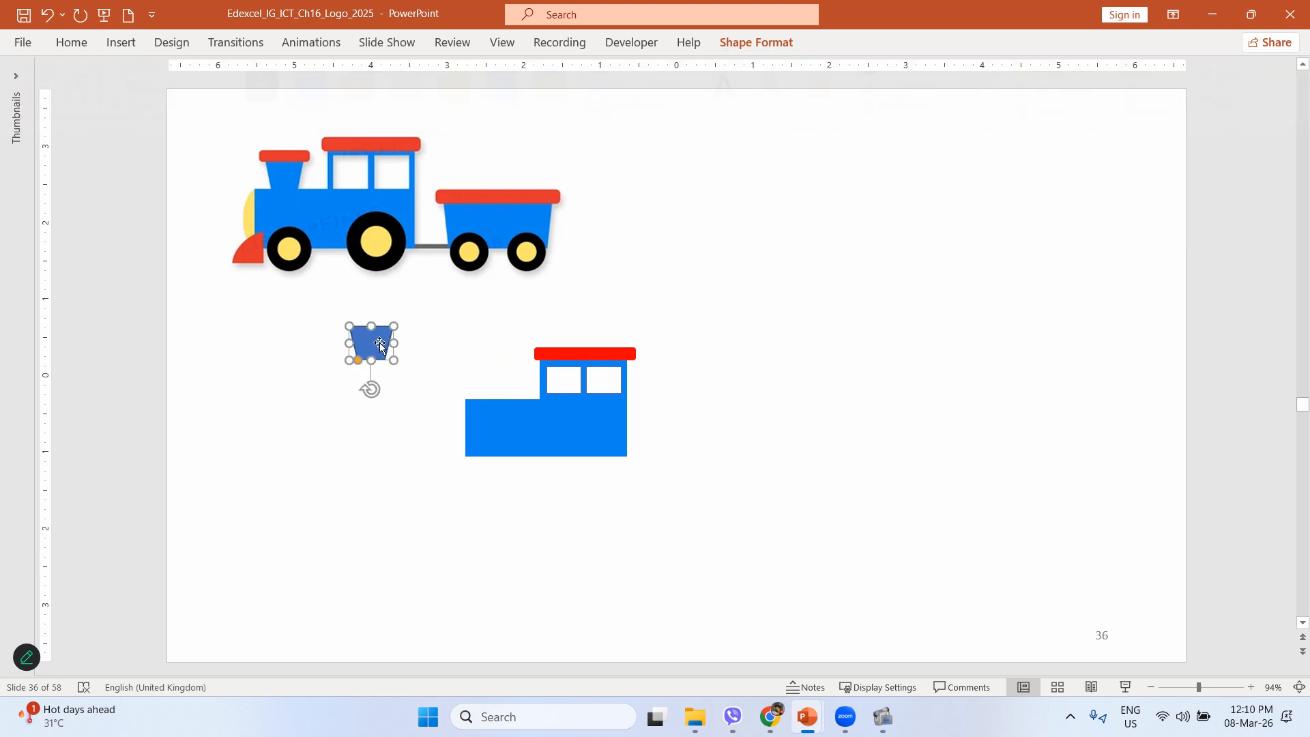
left_click_drag(379, 342, 474, 378)
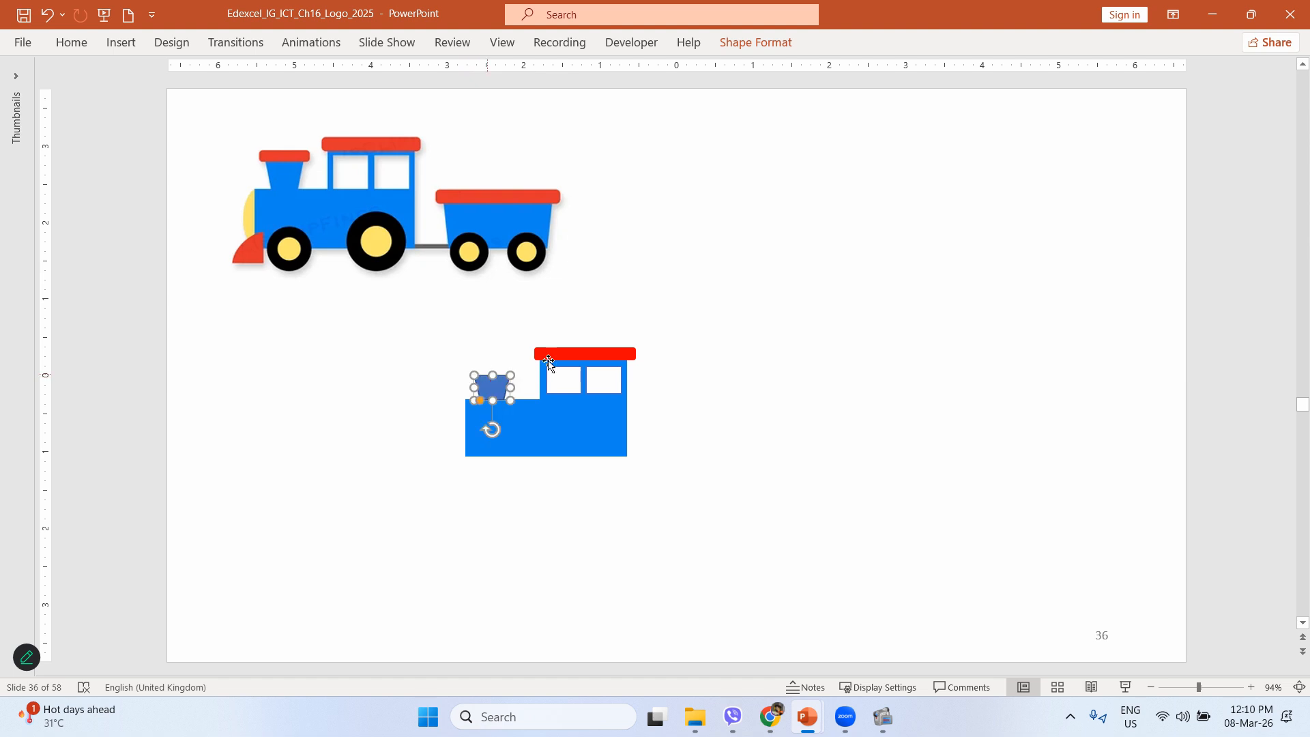
- Duplicate the red cab roof, shorten the copy and fit it on the chimney as its cap
left_click(573, 354)
key("ctrl+c")
key("ctrl+v")
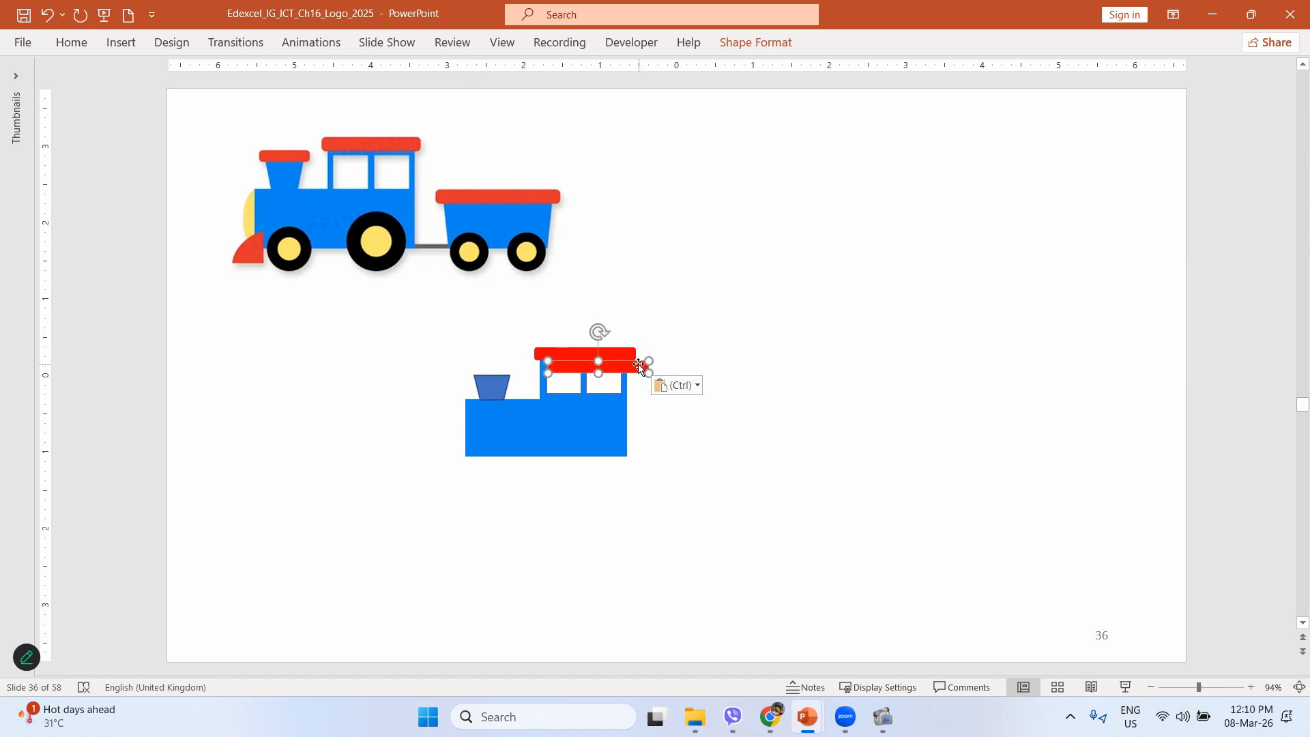
left_click_drag(631, 367, 495, 369)
left_click_drag(410, 369, 466, 361)
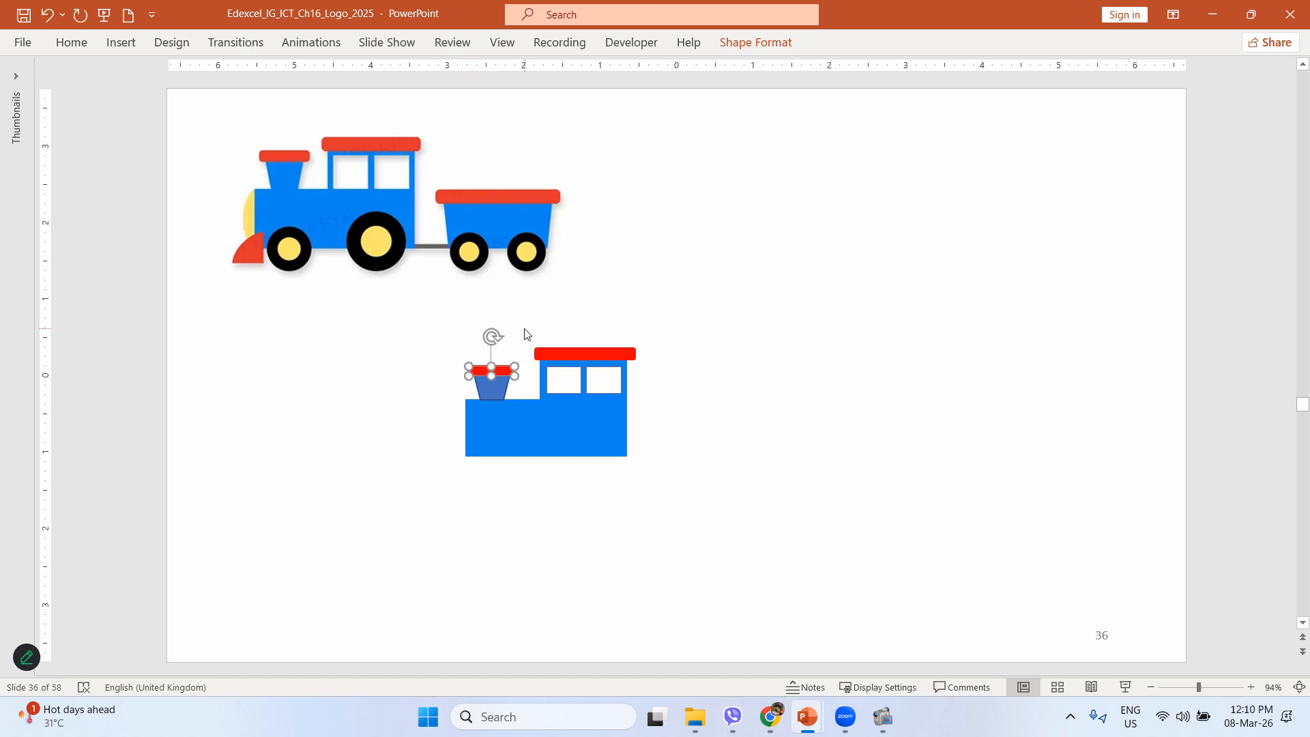
- Recolour the chimney trapezoid with the same sampled blue as the engine's body
left_click(498, 380)
left_click(756, 43)
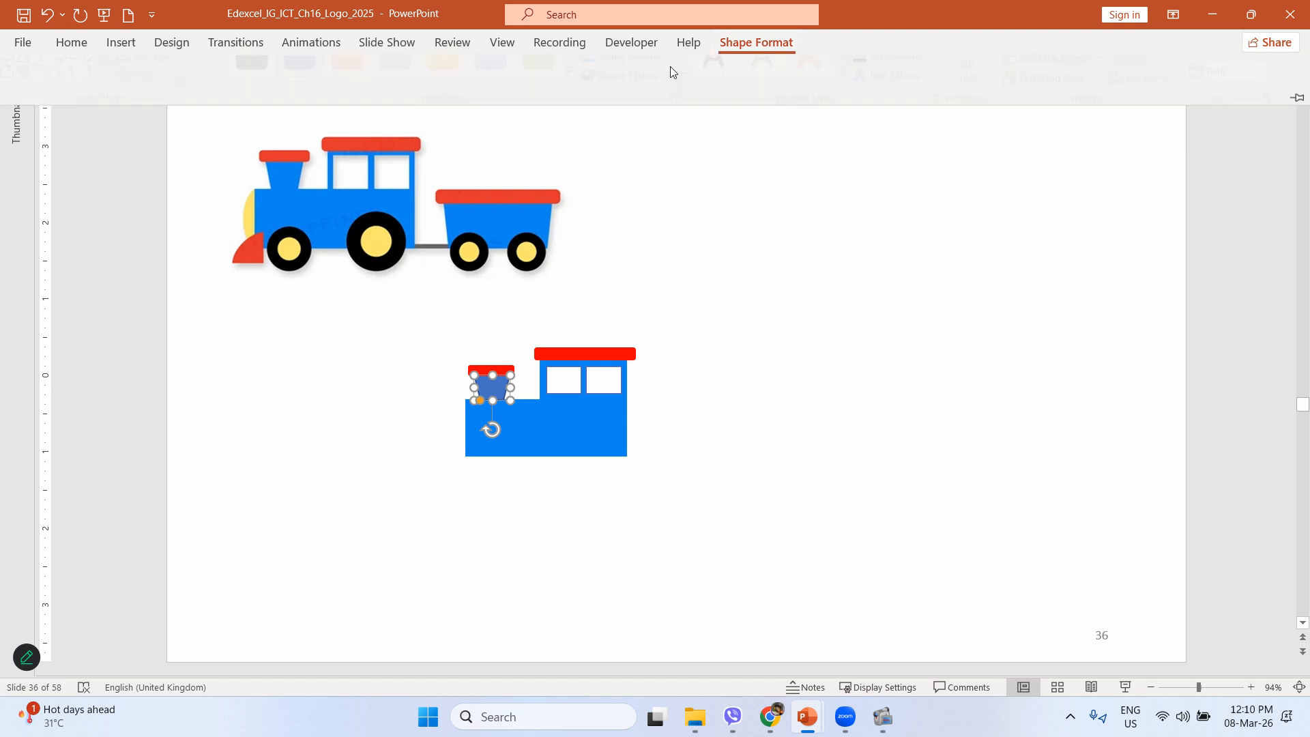
left_click(608, 72)
left_click(822, 375)
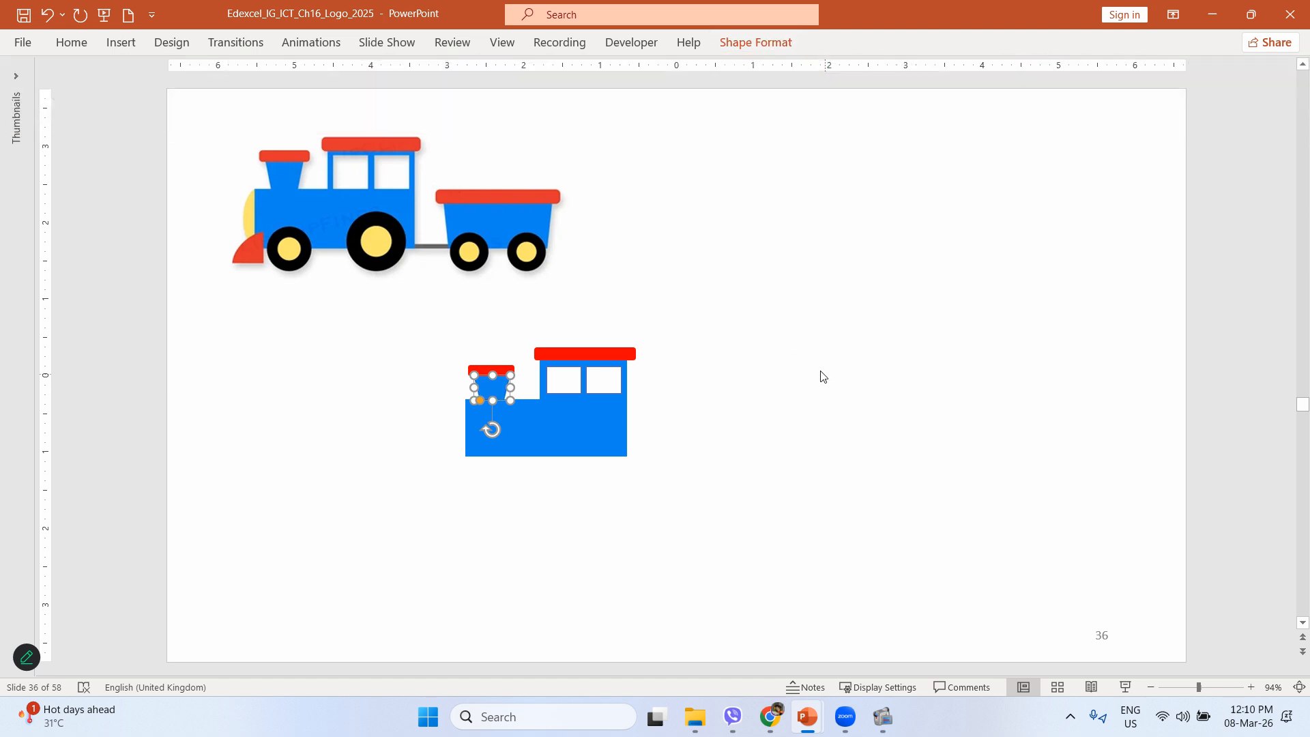
left_click(825, 374)
- Duplicate the chimney trapezoid and enlarge the copy behind the engine as the wagon, its base level with the engine's
left_click(488, 386)
key("ctrl+c")
key("ctrl+v")
left_click_drag(489, 387, 775, 415)
left_click_drag(717, 385, 714, 407)
- Duplicate the red cab roof and widen the copy over the wagon's upper edge as its rim
left_click(510, 373)
left_click(625, 354)
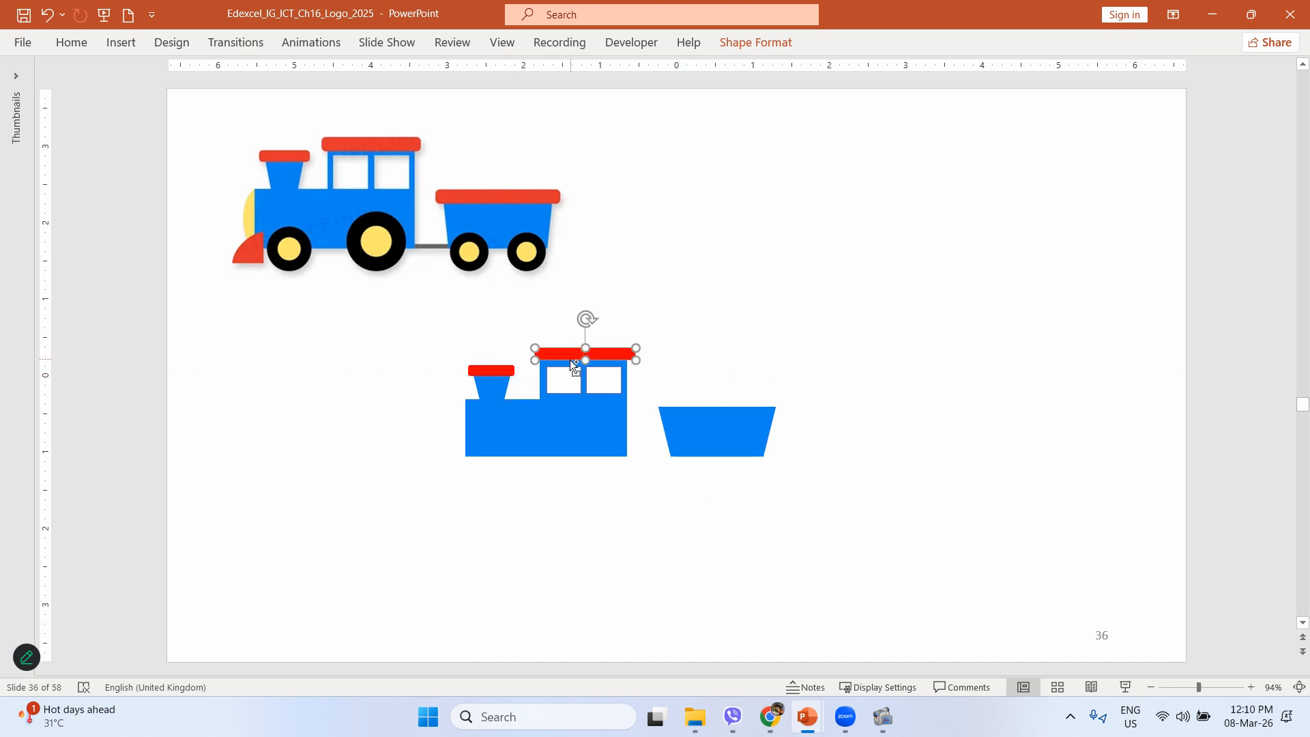
key("ctrl+c")
key("ctrl+v")
left_click_drag(625, 355, 783, 404)
left_click(822, 438)
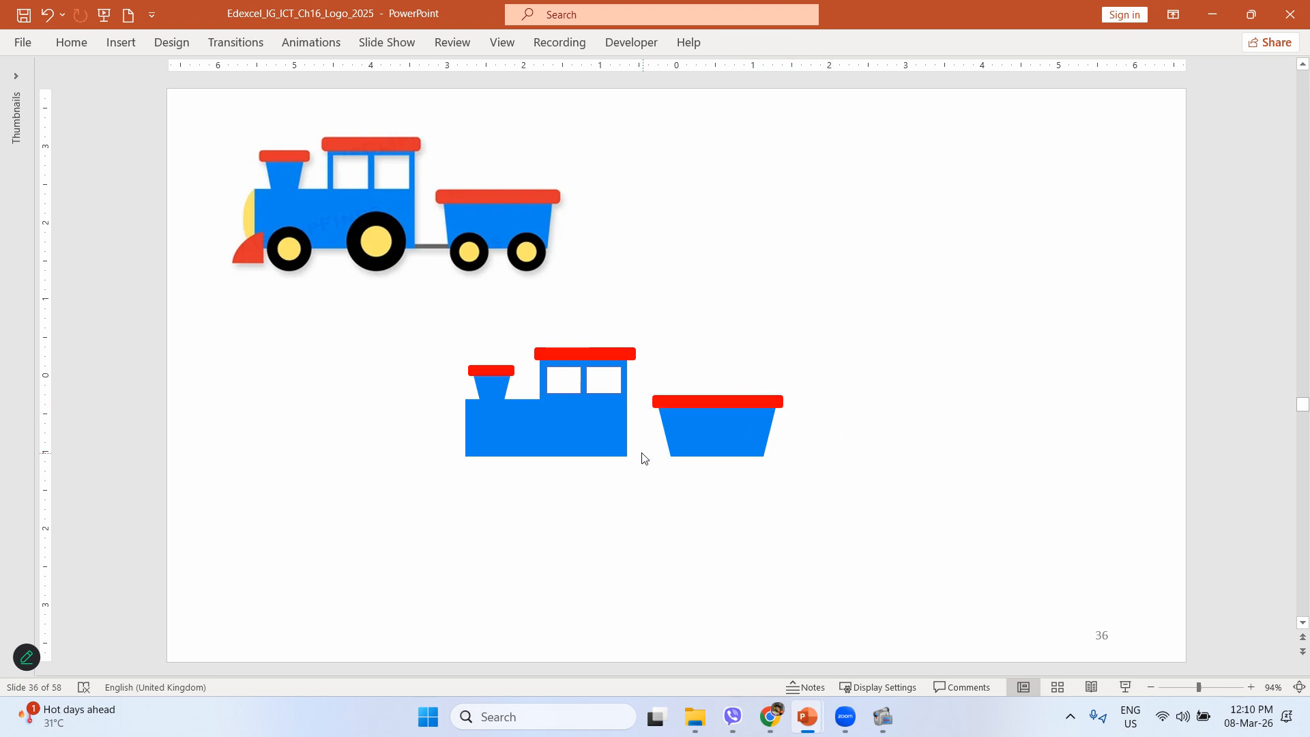
- Select the wagon and its red rim together and shift them slightly toward the engine
left_click(714, 410)
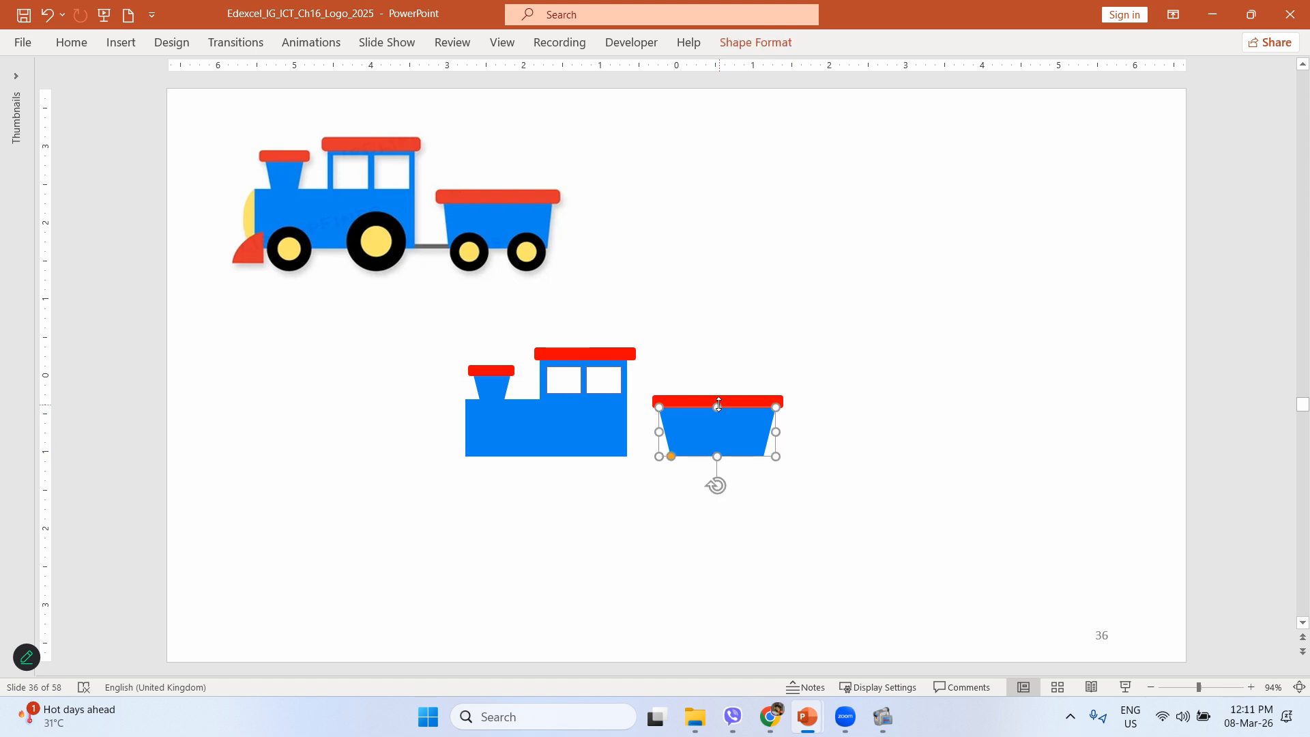
key("Escape")
left_click(717, 404)
left_click(722, 430, "shift")
left_click_drag(723, 430, 725, 423)
left_click(848, 418)
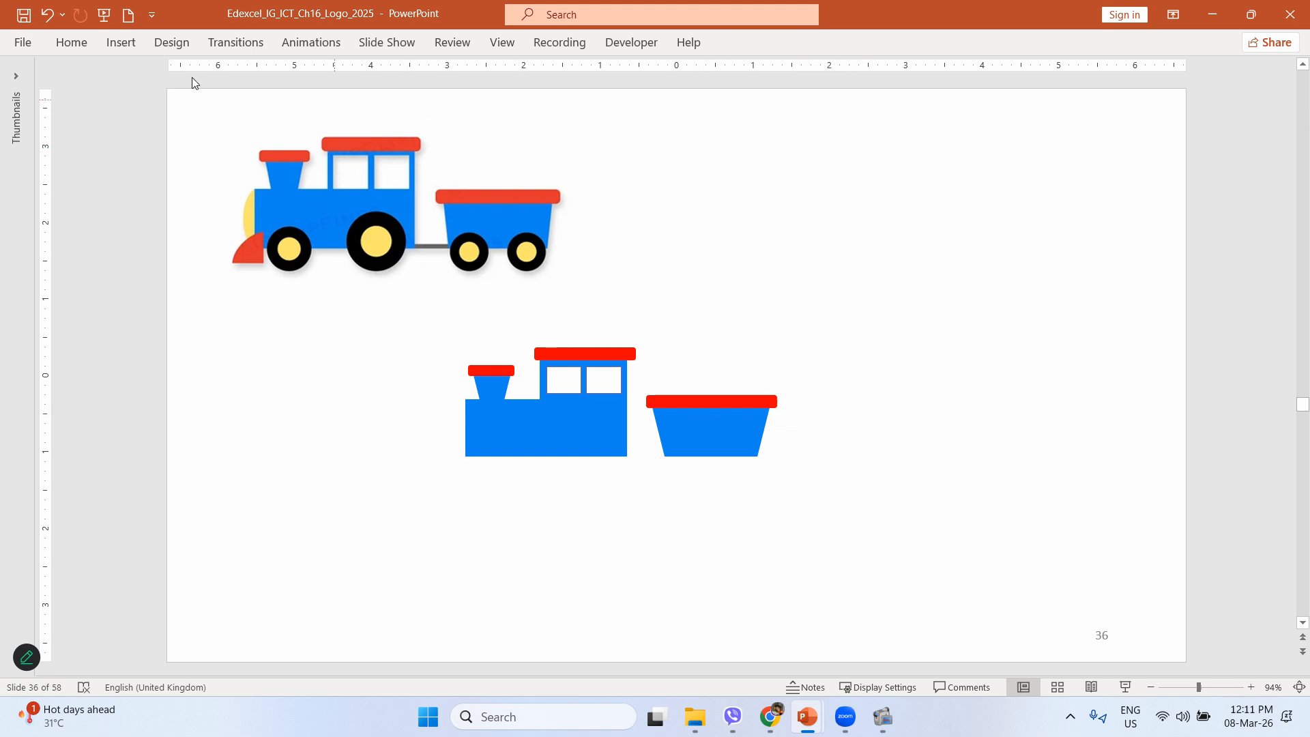
- Draw a thin rectangle about 0.13" high and 0.51" wide between the engine and wagon bases as the coupling
left_click(123, 43)
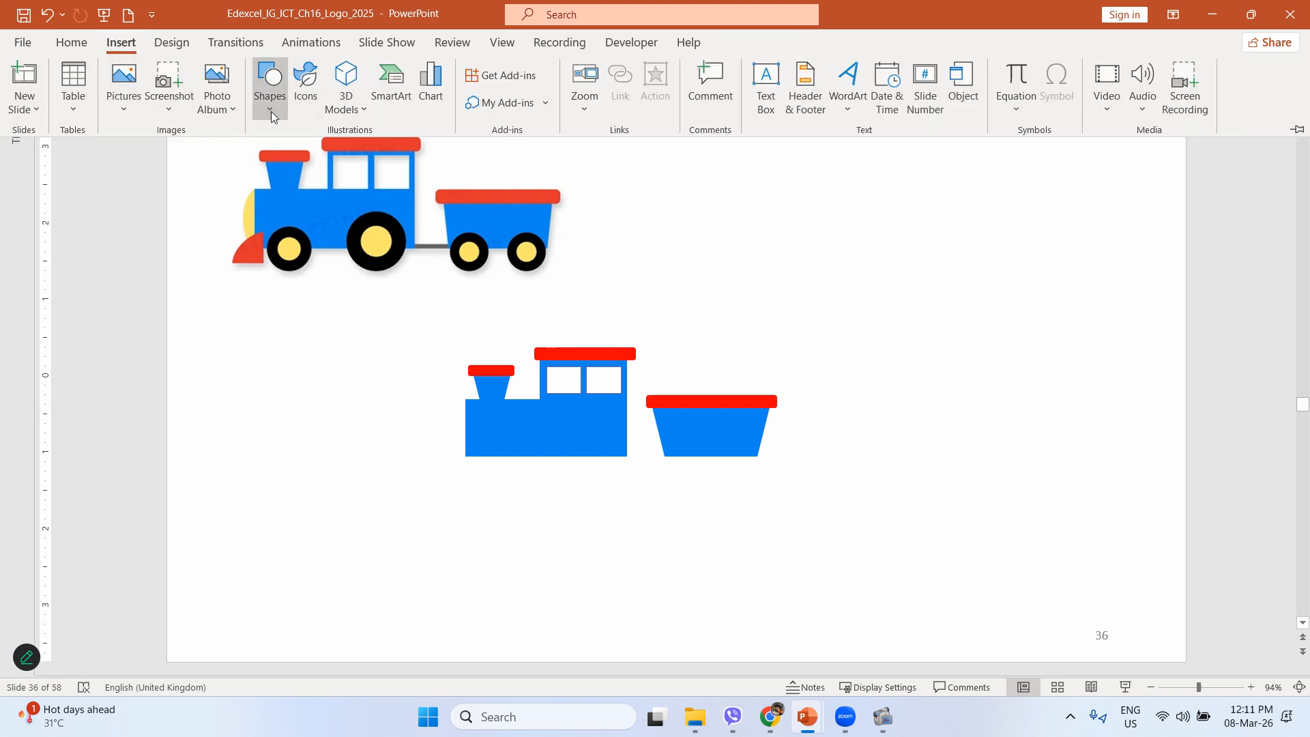
left_click(272, 109)
left_click(327, 156)
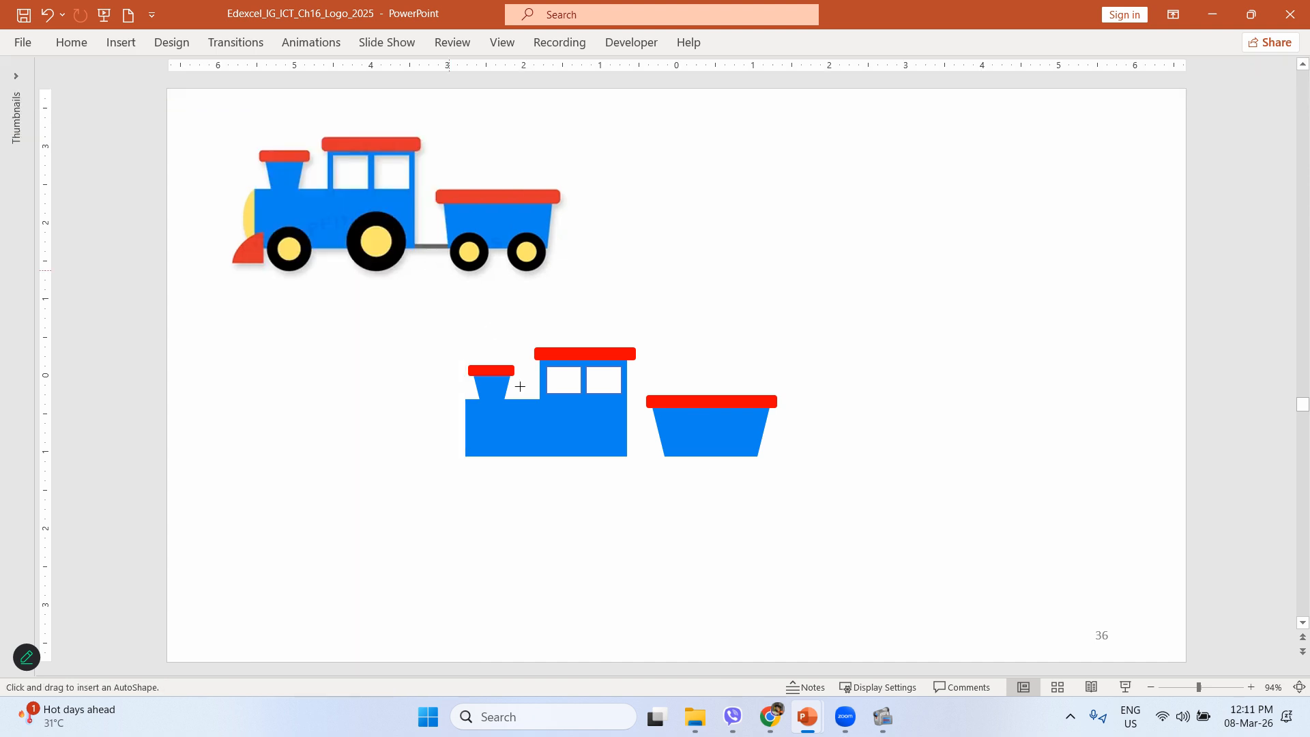
left_click_drag(628, 447, 666, 455)
- Set the fill and outline of the coupling rectangle to the dark grey theme colour
left_click(764, 46)
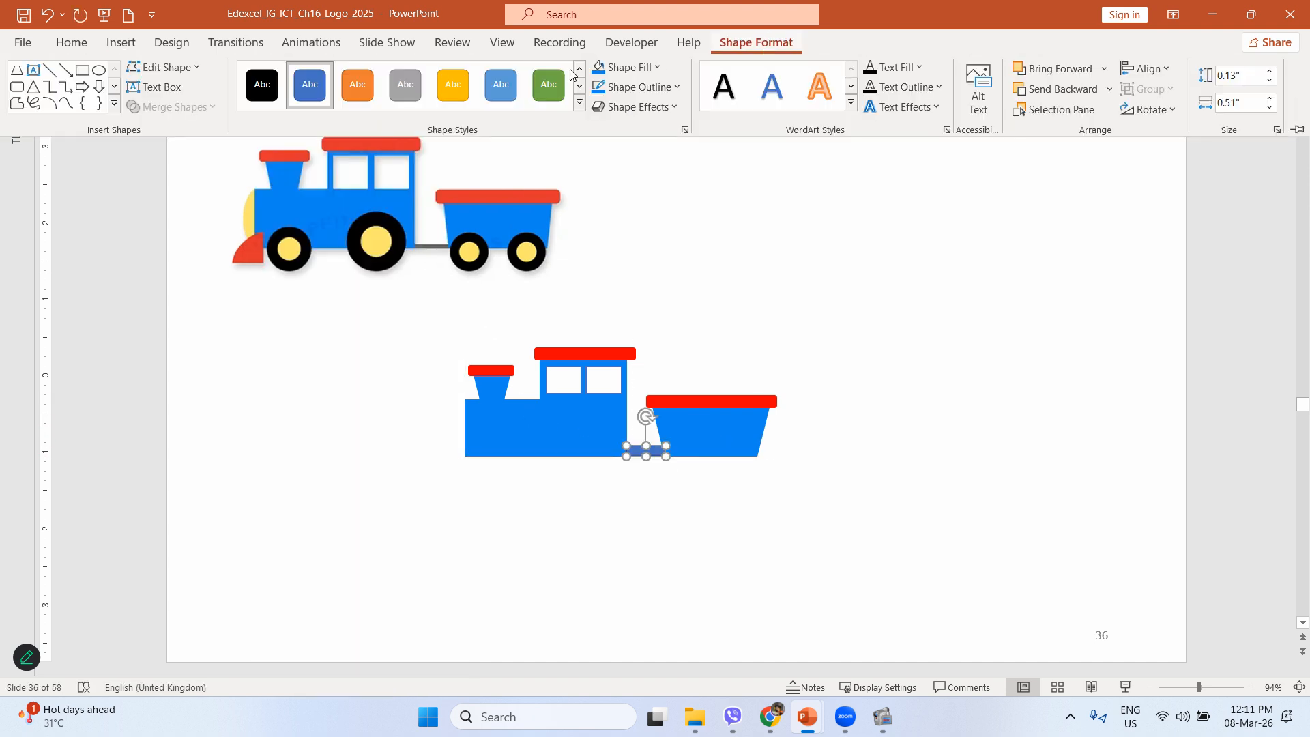
left_click(627, 67)
left_click(598, 178)
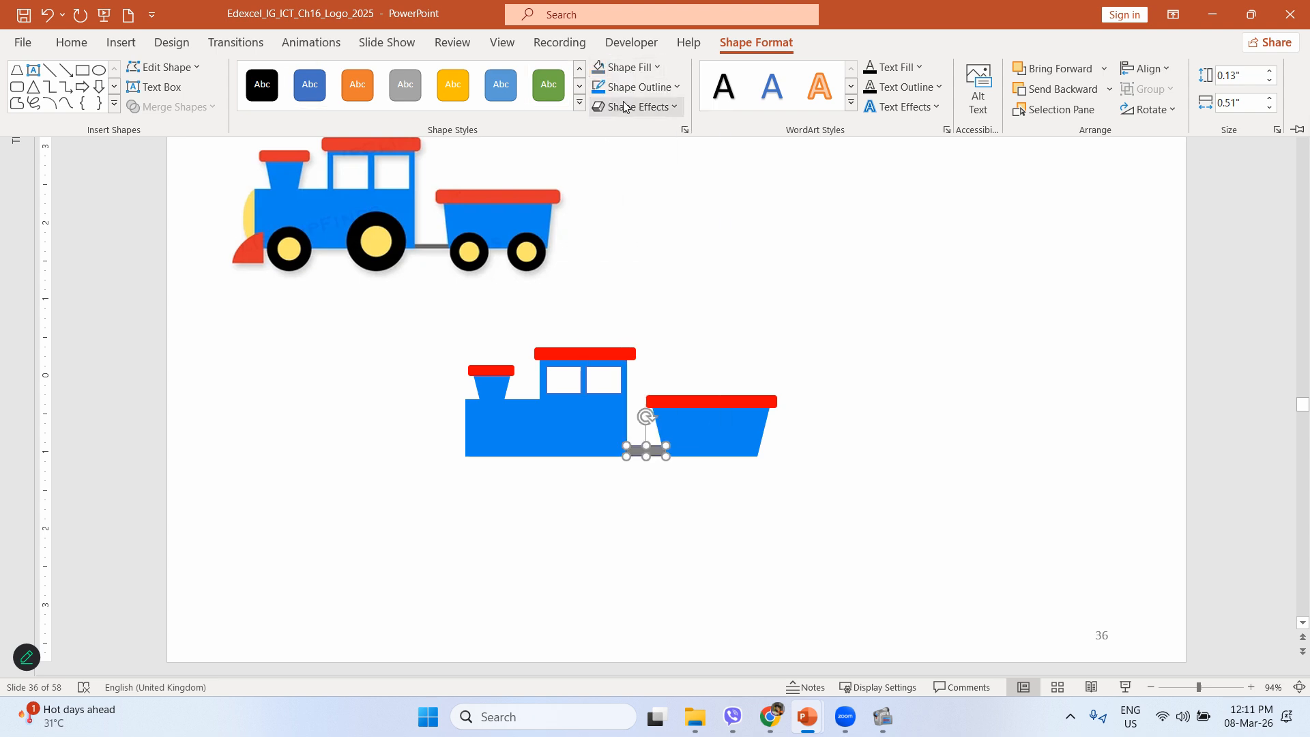
left_click(634, 86)
left_click(598, 198)
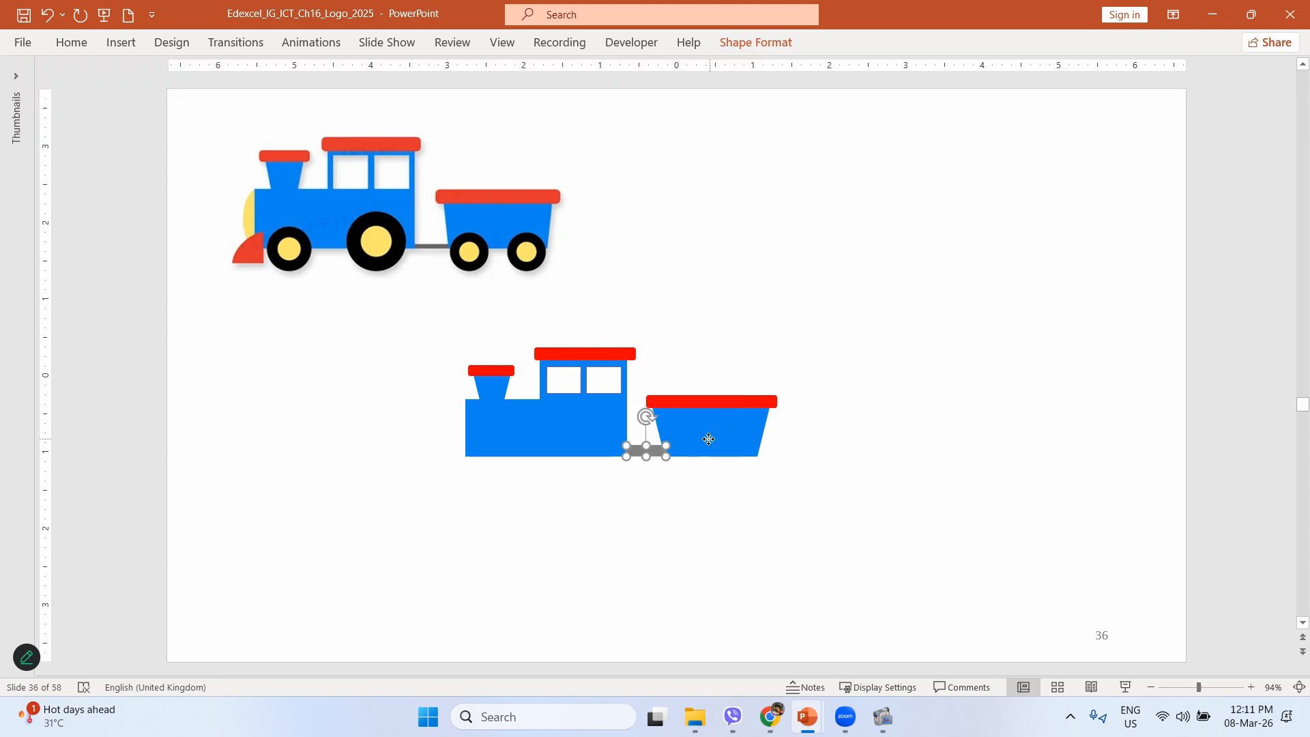
left_click(704, 436)
- Send the grey coupling to the back and shift the wagon with its rim slightly closer to the engine
right_click(642, 451)
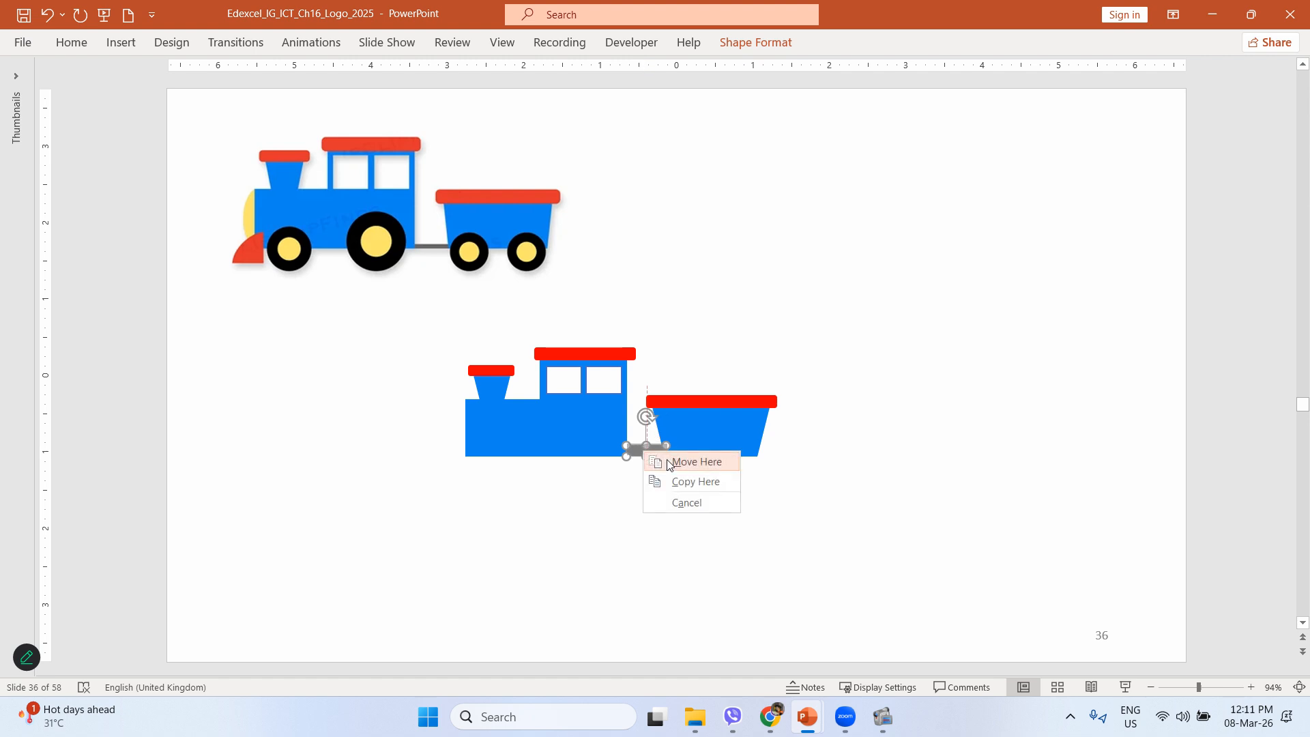
left_click(923, 394)
left_click(643, 452)
right_click(644, 452)
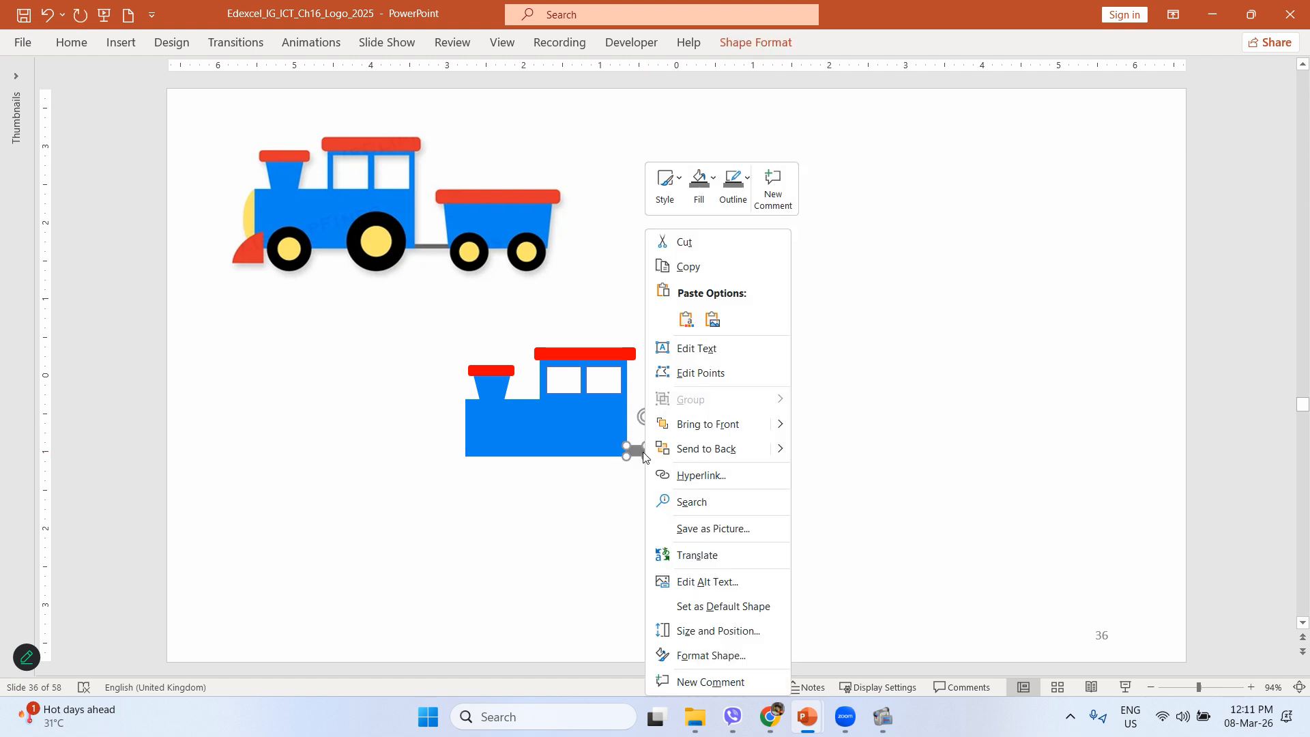
left_click(688, 449)
left_click(906, 474)
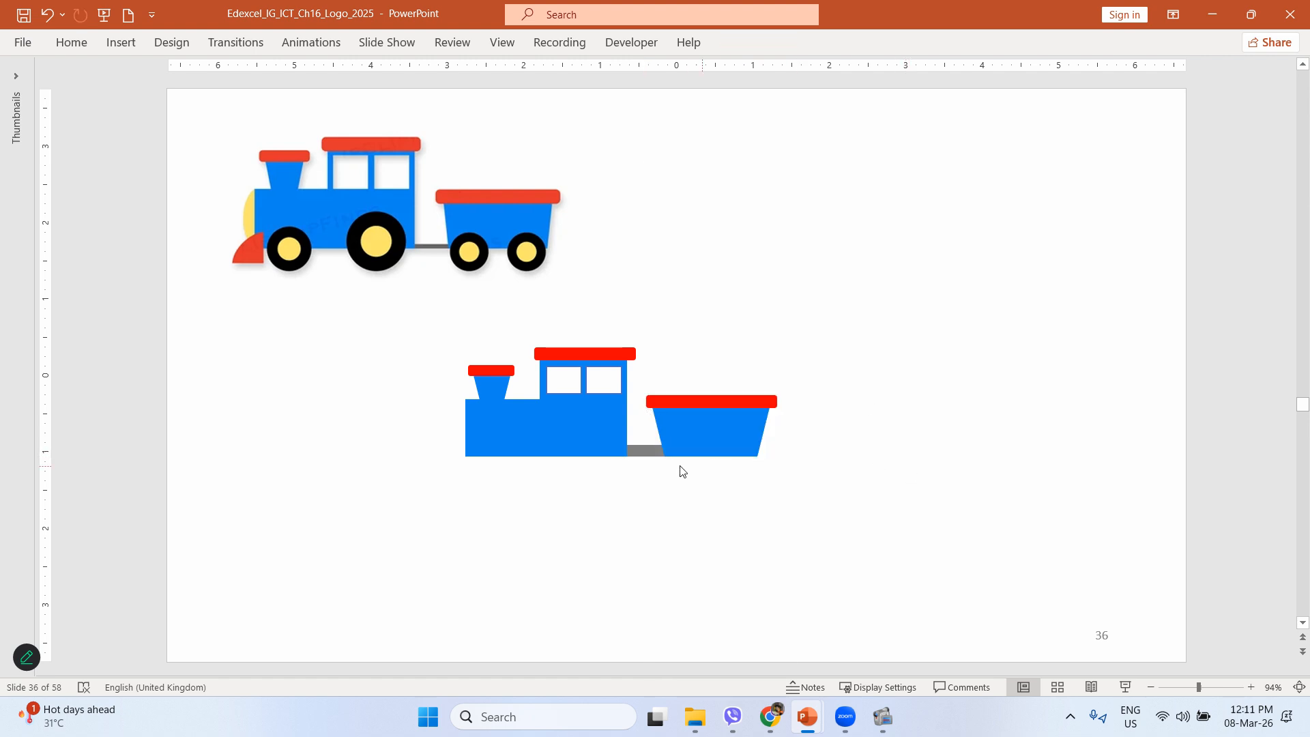
mouse_move(722, 444)
left_mouse_down()
mouse_move(701, 433)
mouse_move(717, 444)
left_mouse_up()
left_click(827, 444)
- Set the coupling's height to 0.1" and lower it to line up with the base of the engine and wagon
left_click(645, 450)
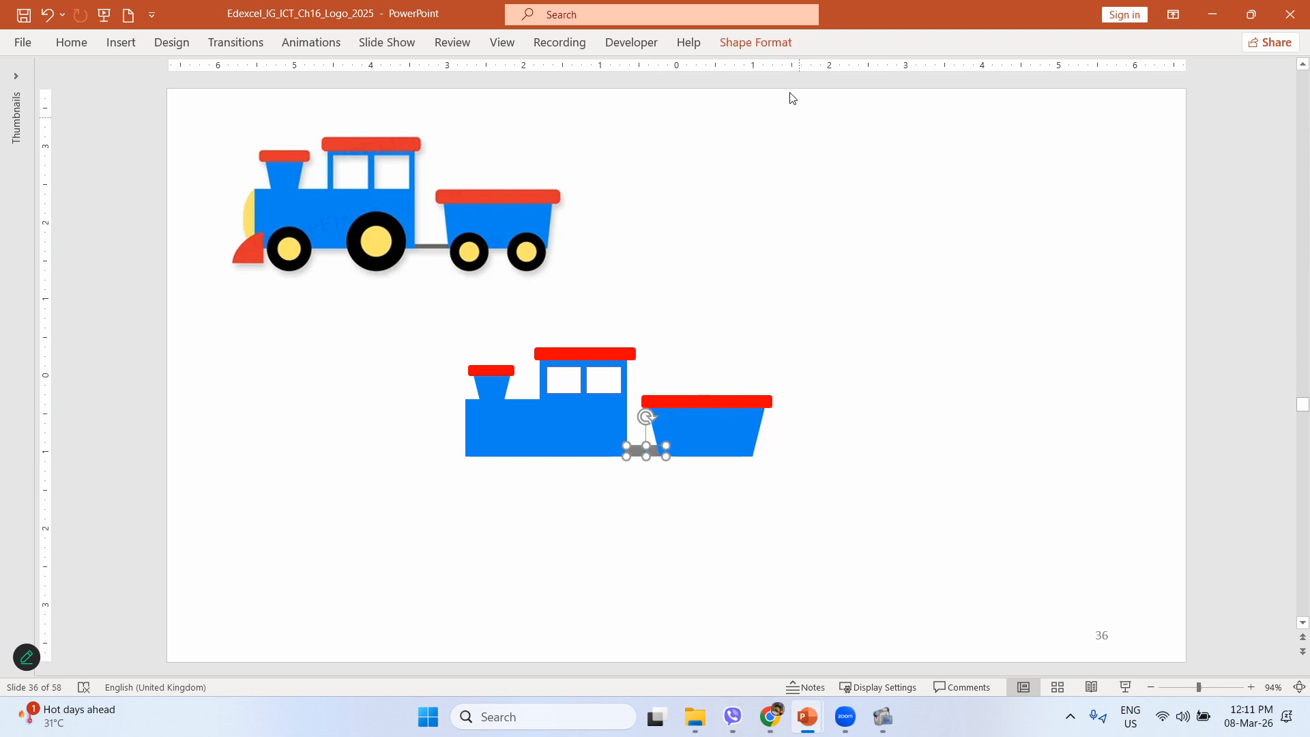
left_click(756, 43)
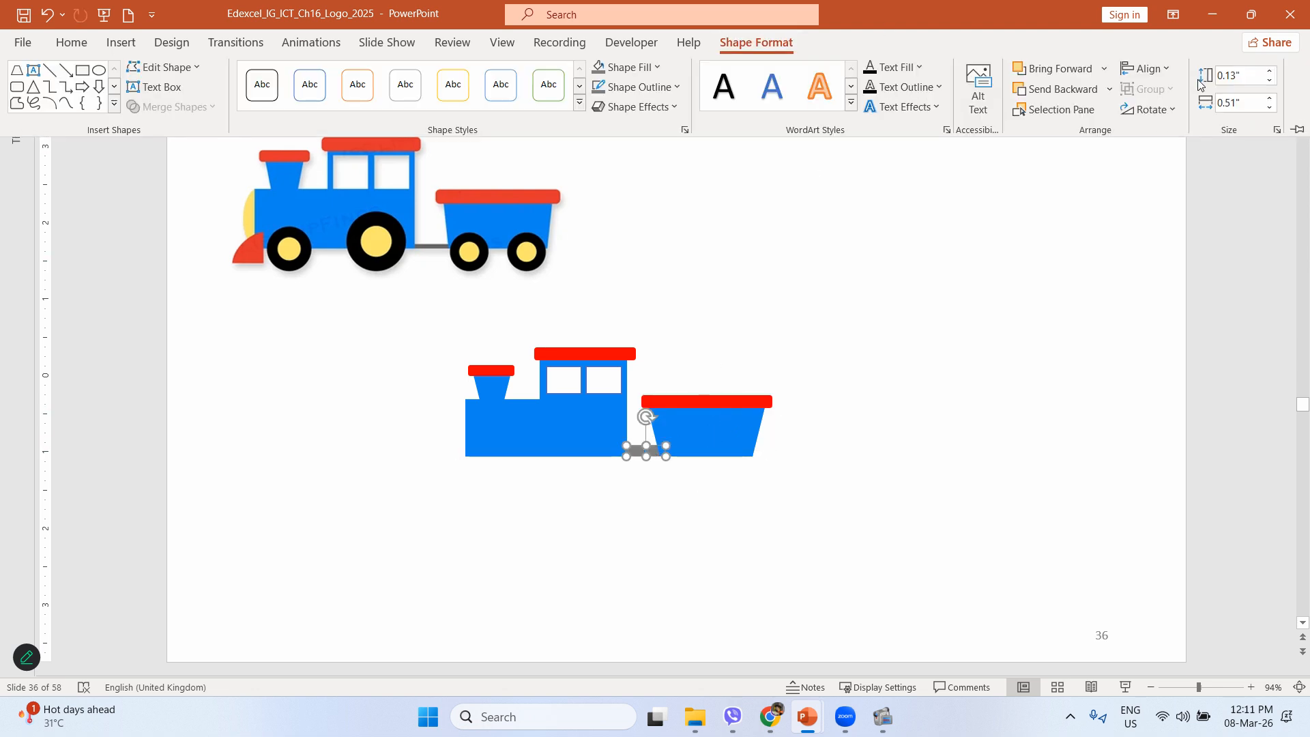
left_click(1243, 76)
type("0.1")
key("Return")
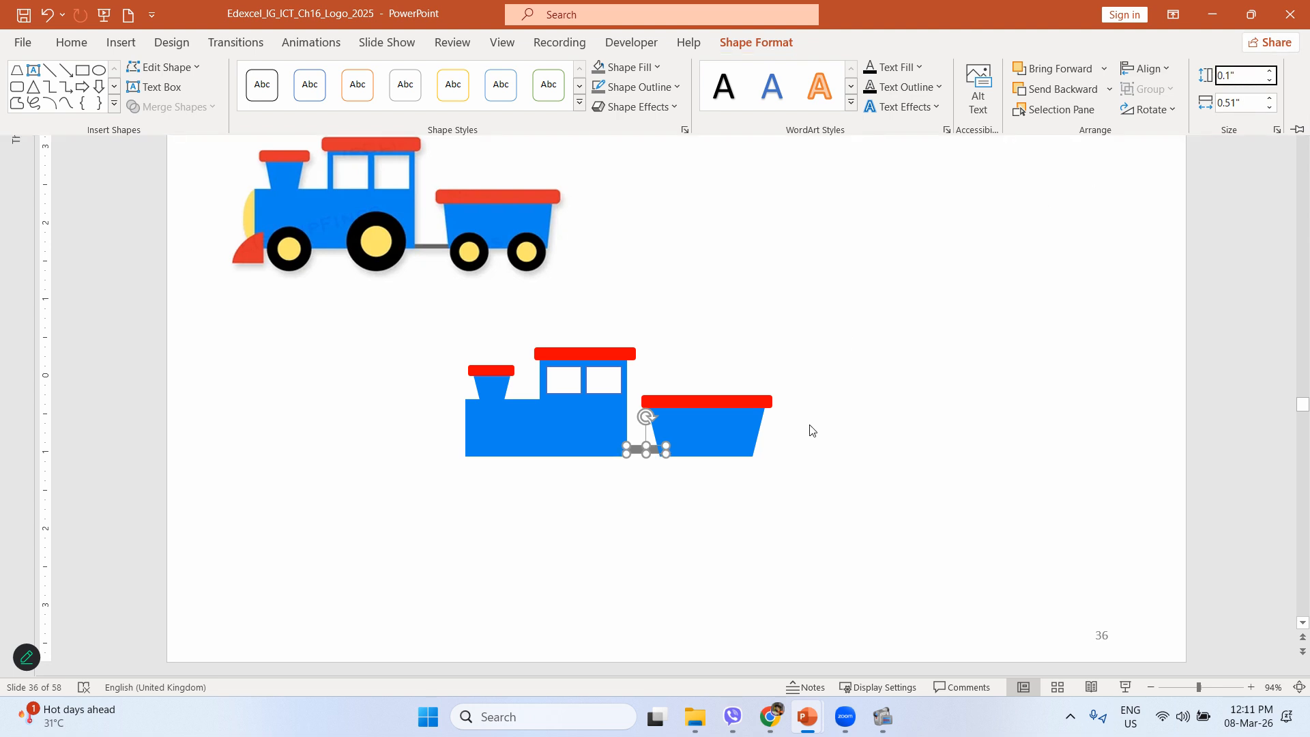
left_click(647, 451)
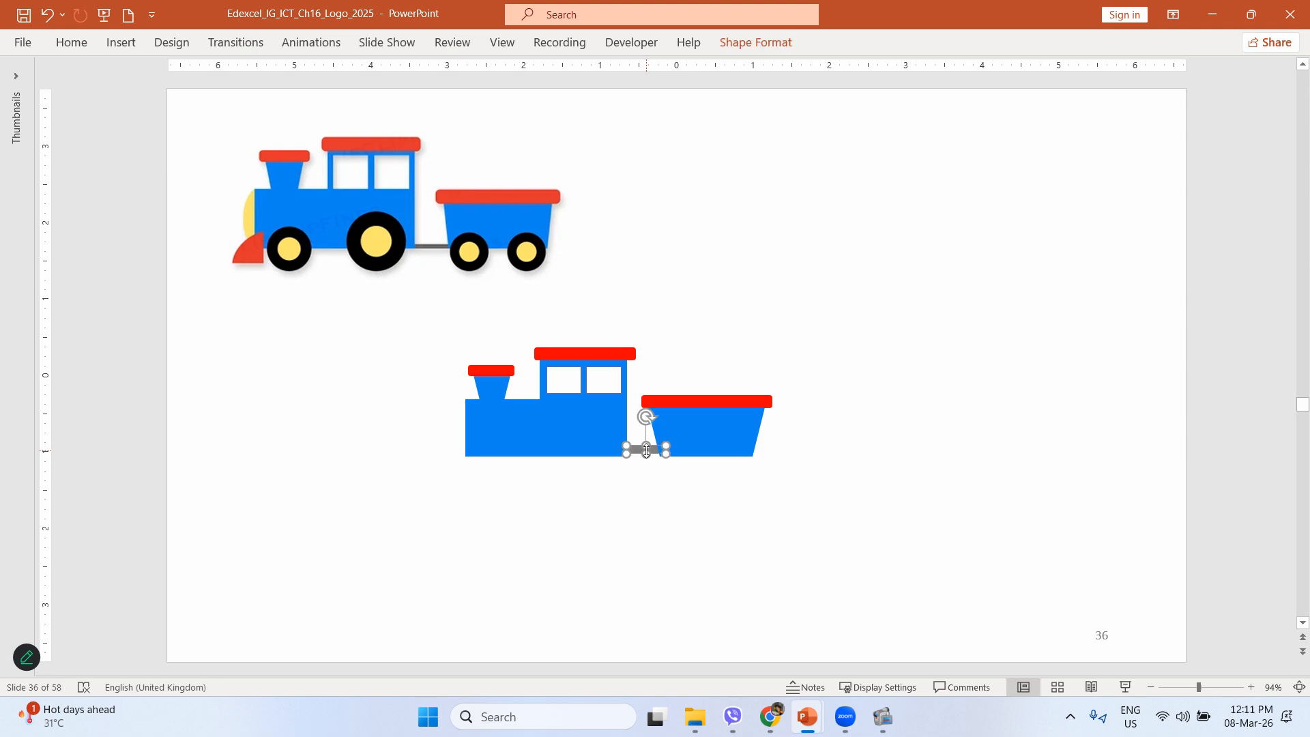
left_click_drag(647, 450, 647, 453)
left_click(965, 508)
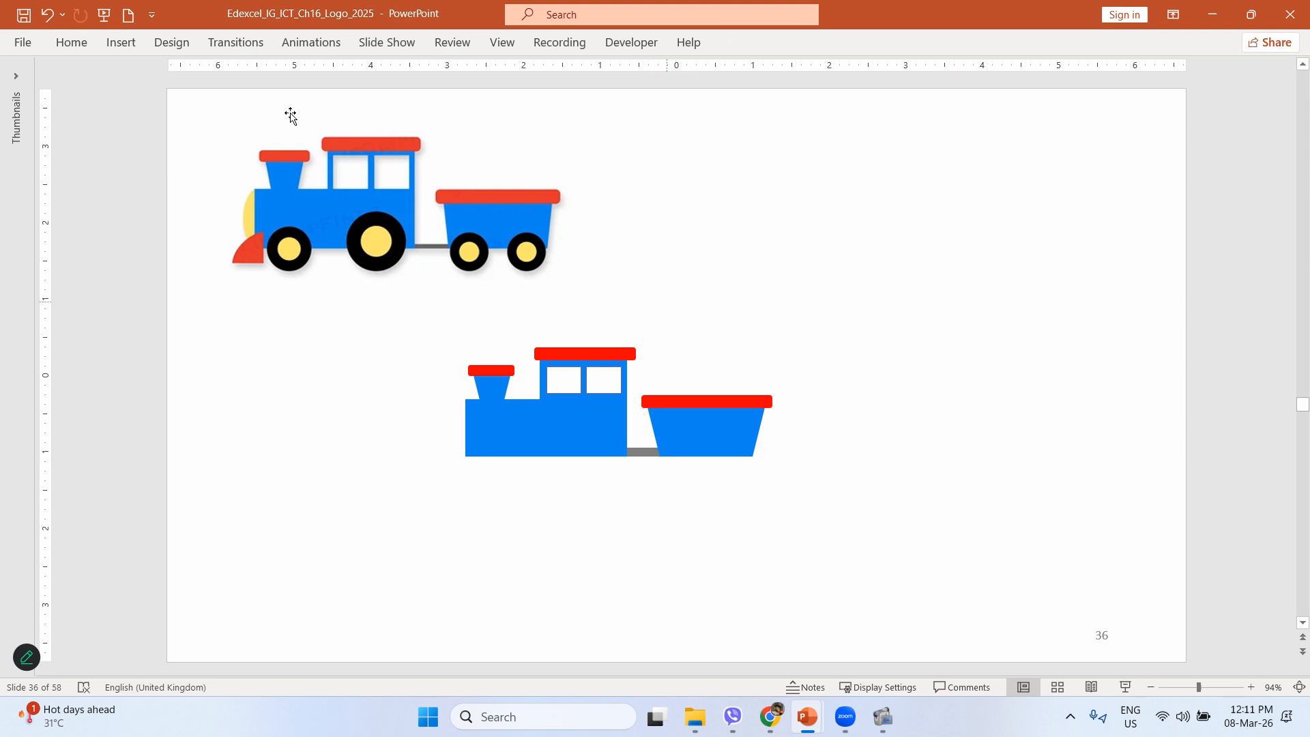
- Draw a circle about 0.88" across and place it under the cab as the large rear wheel
left_click(122, 42)
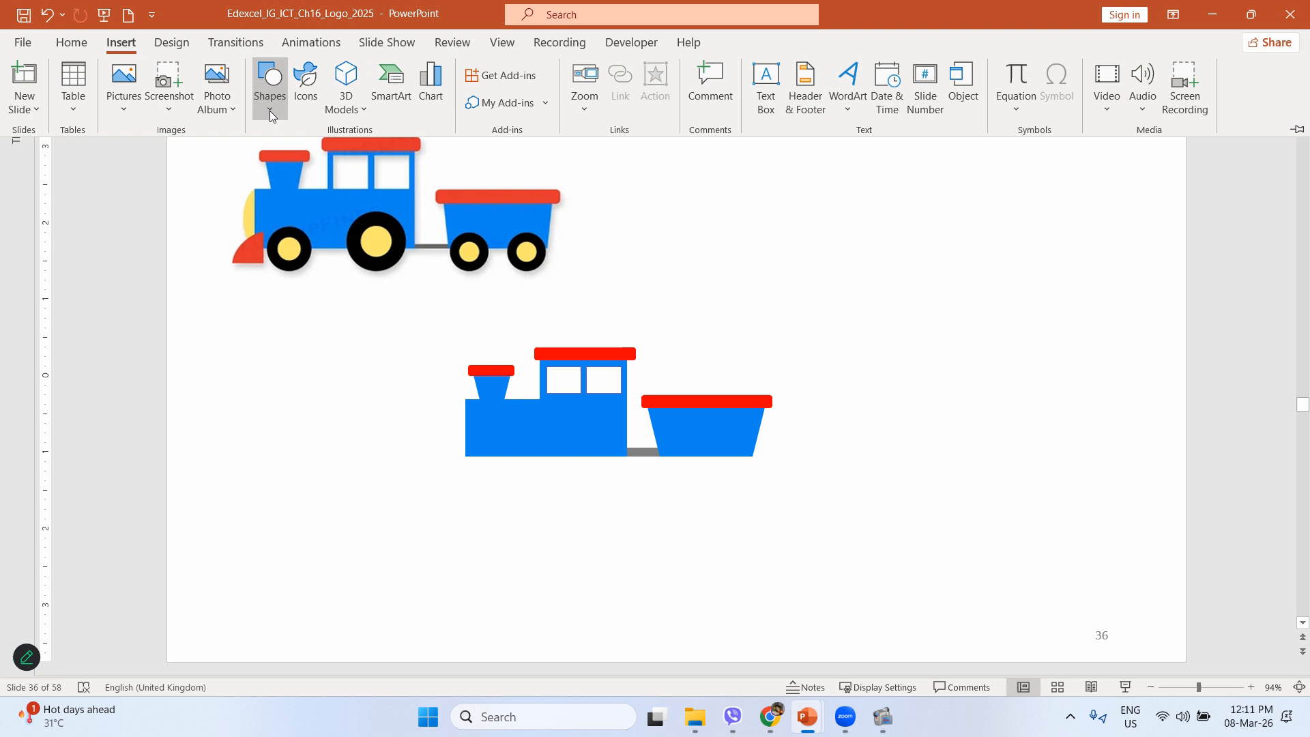
left_click(268, 106)
left_click(344, 156)
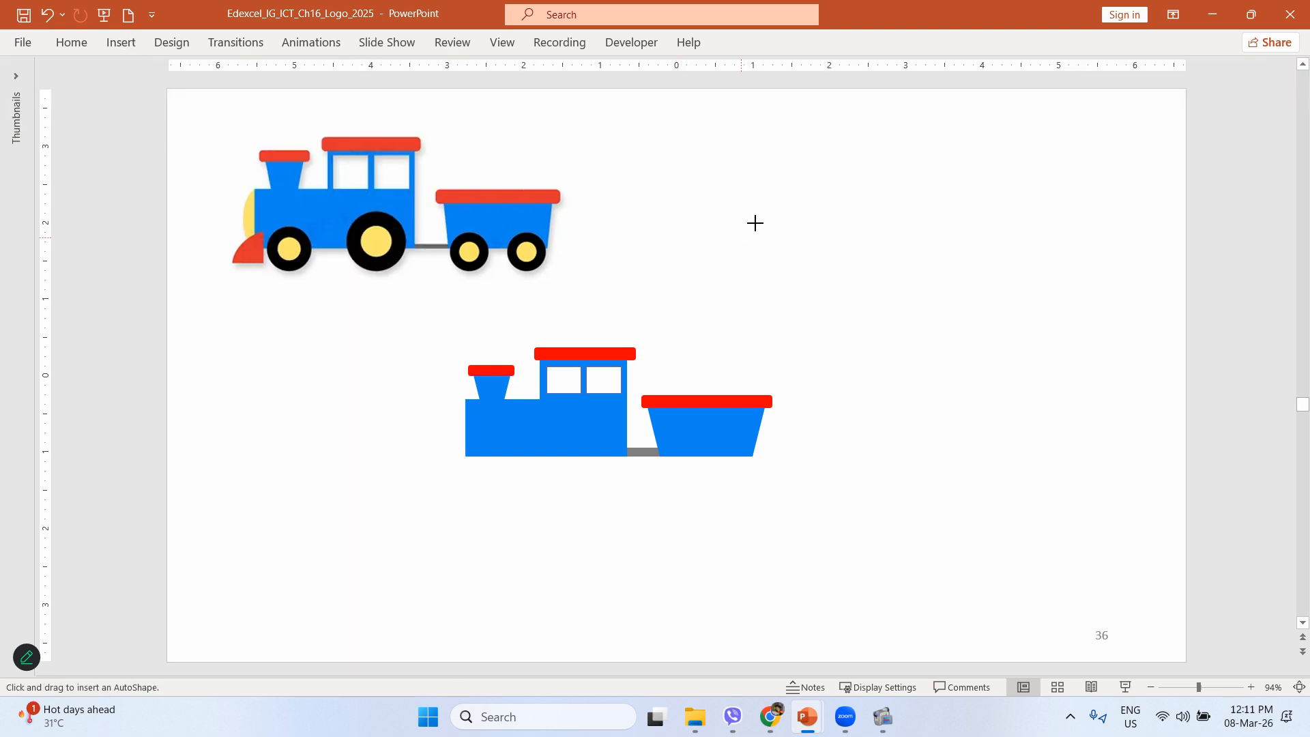
left_click_drag(754, 223, 825, 289)
left_click_drag(797, 242, 558, 432)
left_click_drag(588, 442, 594, 446)
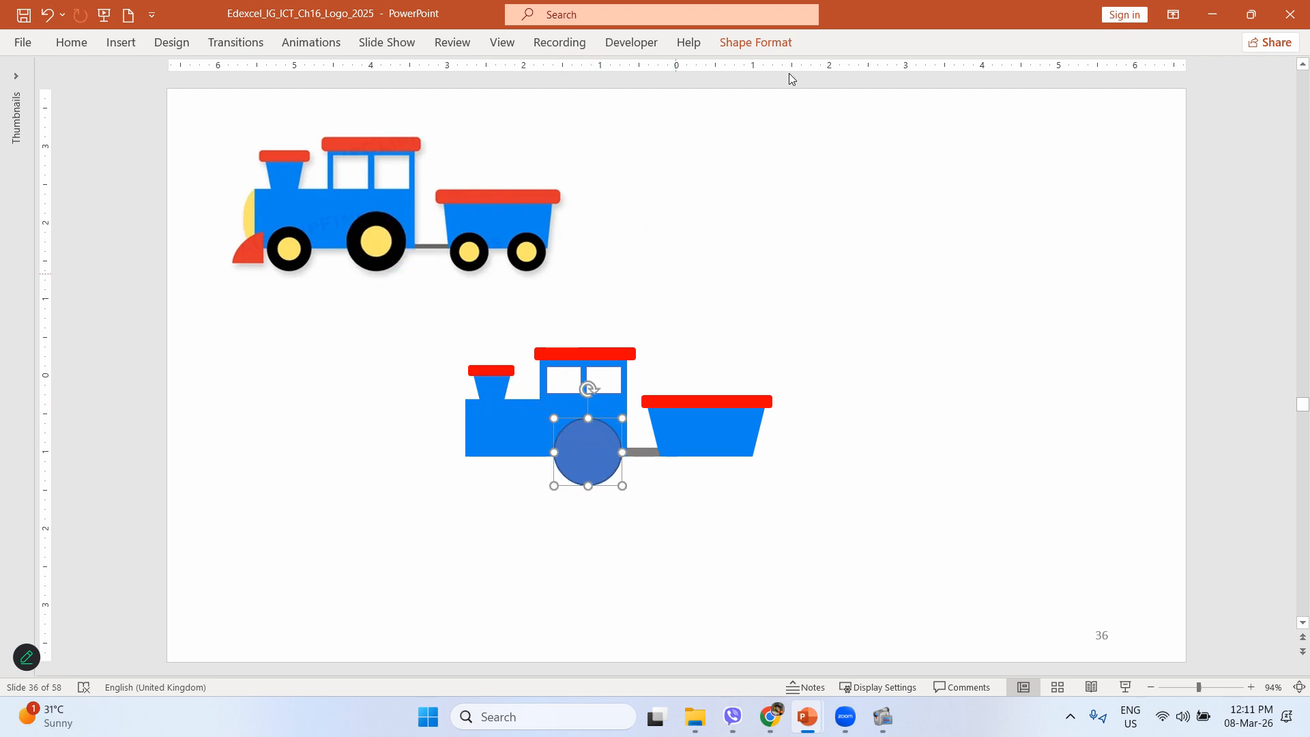
- Apply the solid black shape style to the wheel and add a copy reduced to about 0.53" wide inside it
left_click(758, 45)
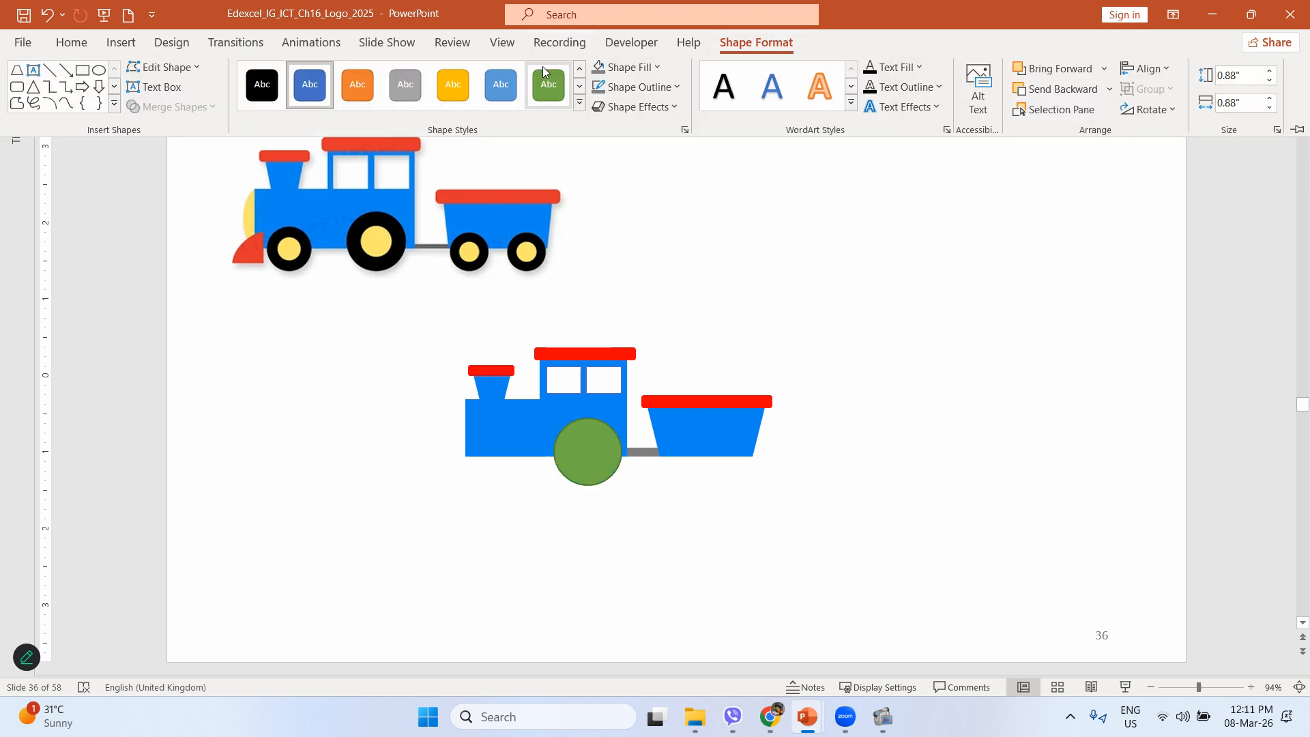
left_click(262, 85)
key("ctrl+v")
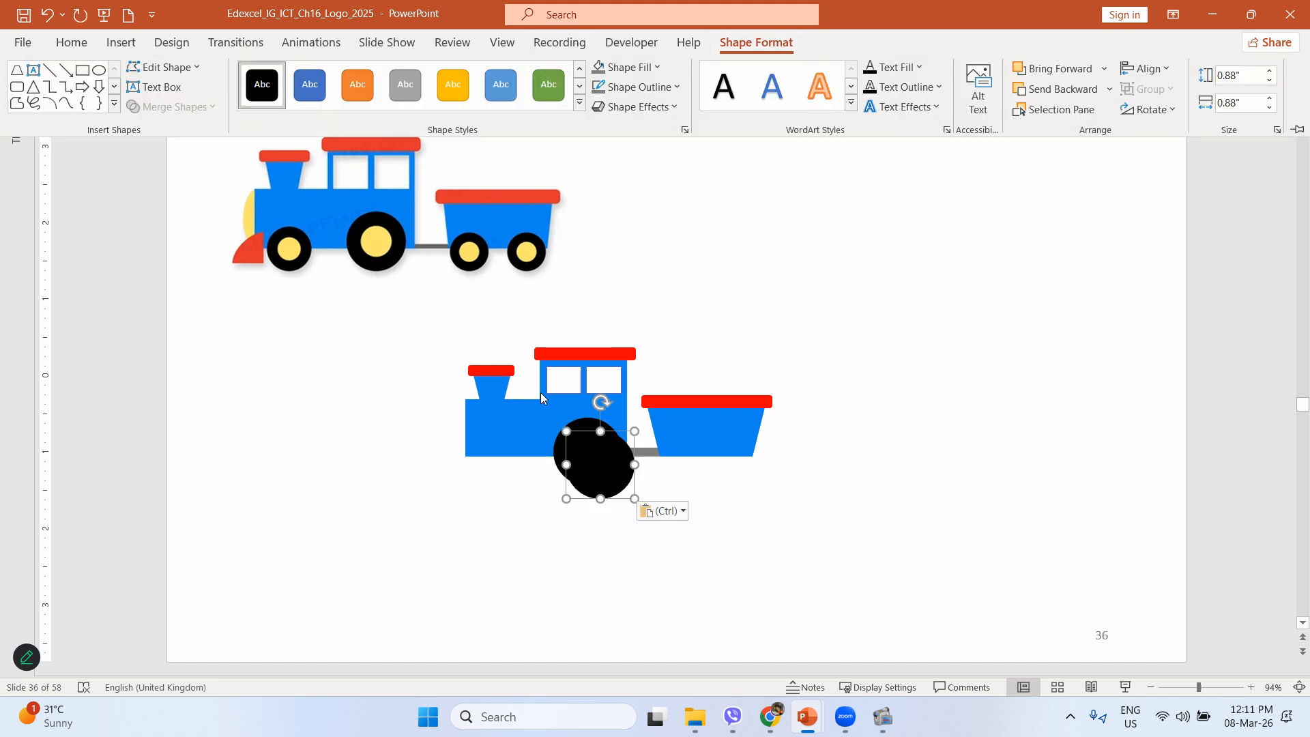
left_click(634, 499)
left_click_drag(629, 496, 609, 476)
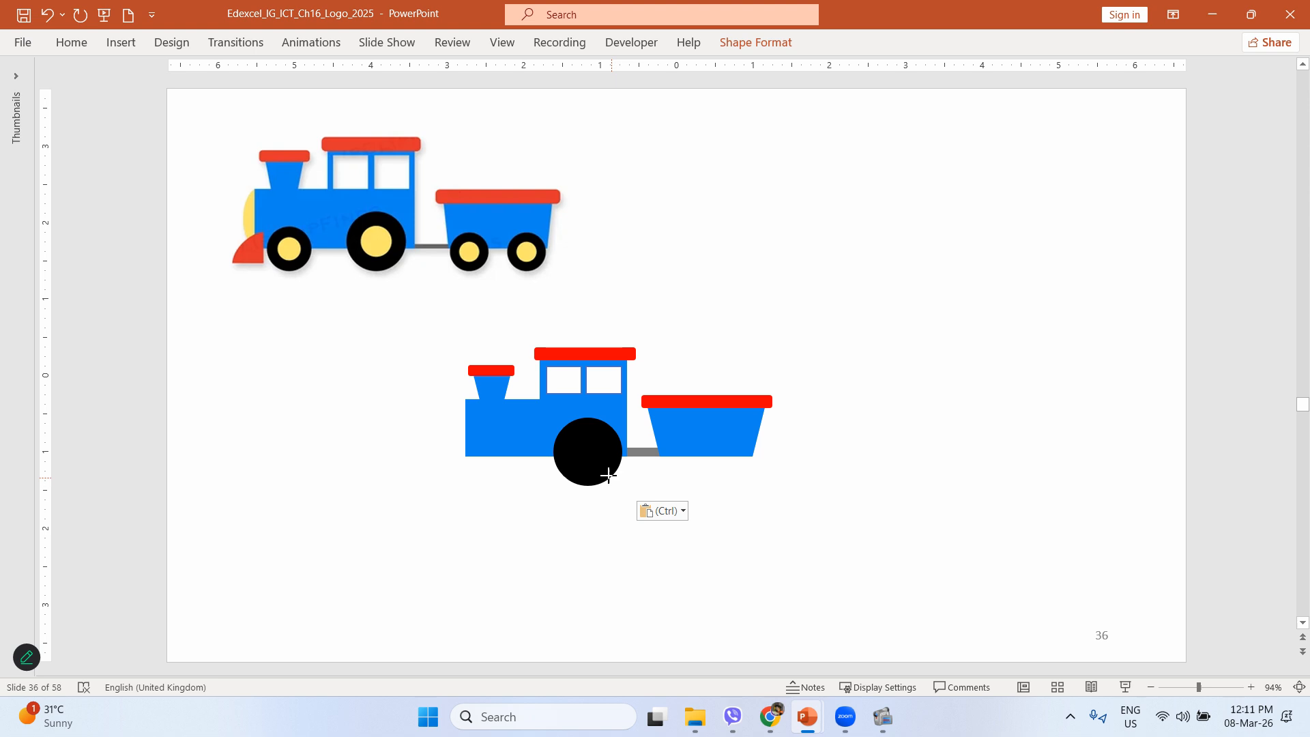
- Fill the inner circle with standard yellow and centre it in the black wheel as the hub
left_click(756, 43)
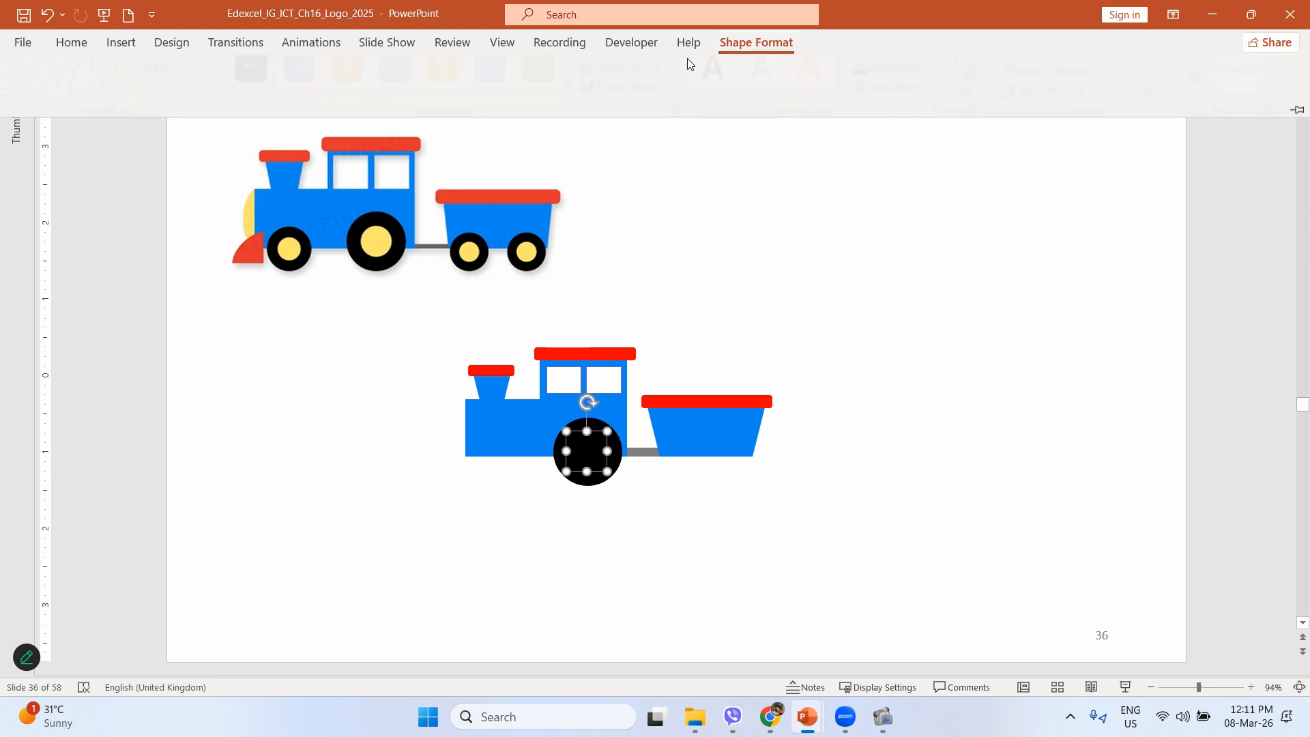
left_click(650, 68)
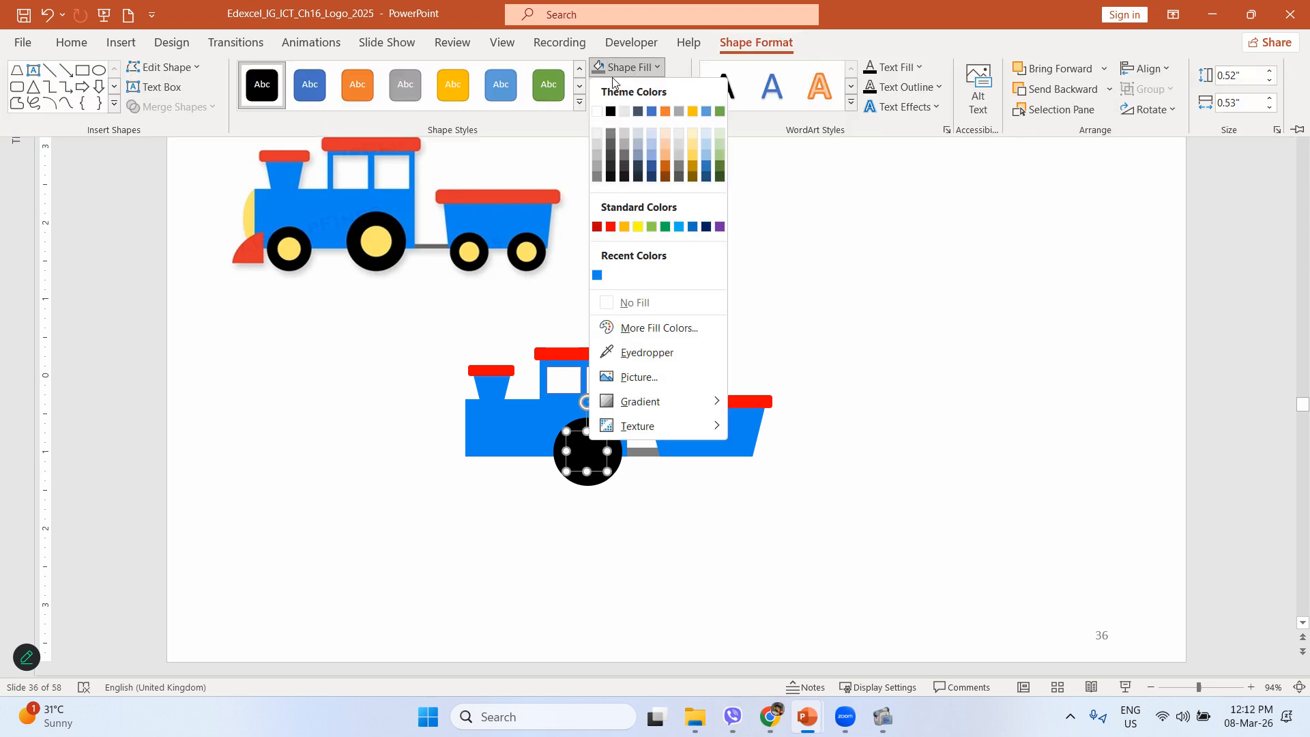
left_click(636, 225)
left_click(604, 465)
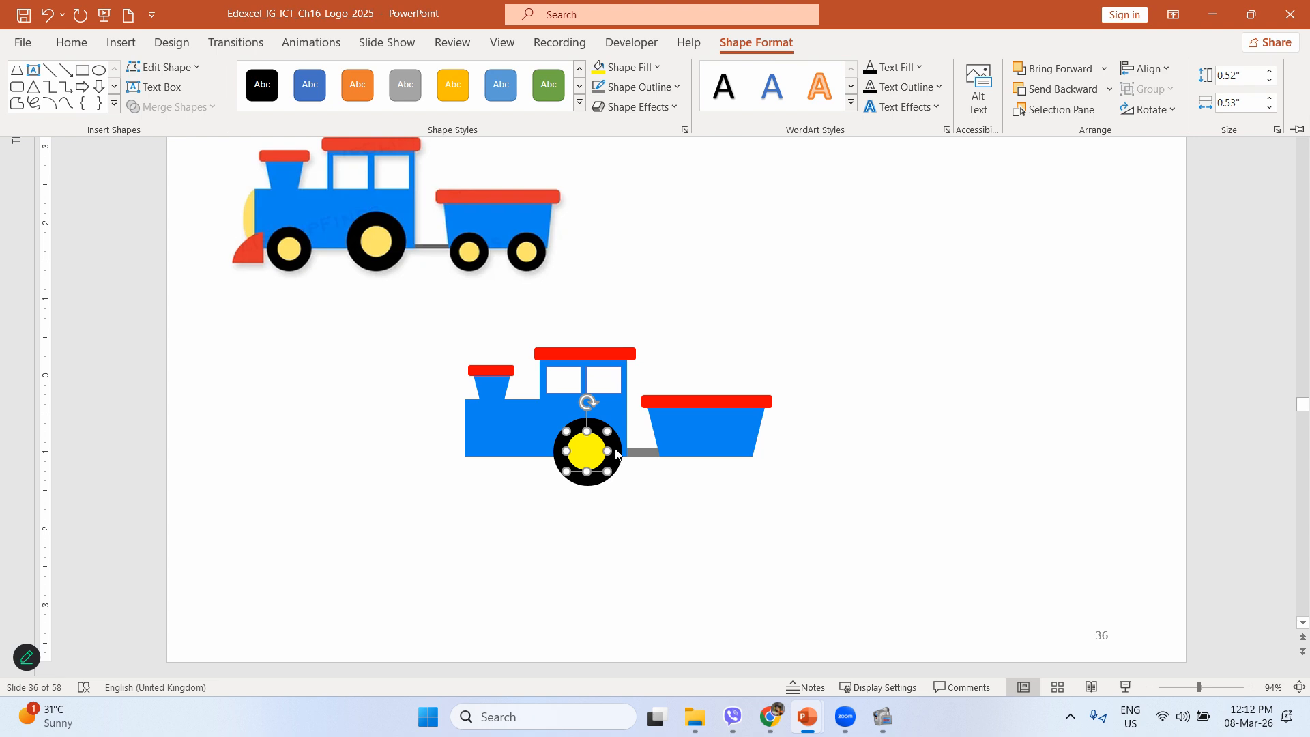
mouse_move(591, 450)
left_mouse_down()
mouse_move(606, 471)
mouse_move(591, 452)
left_mouse_up()
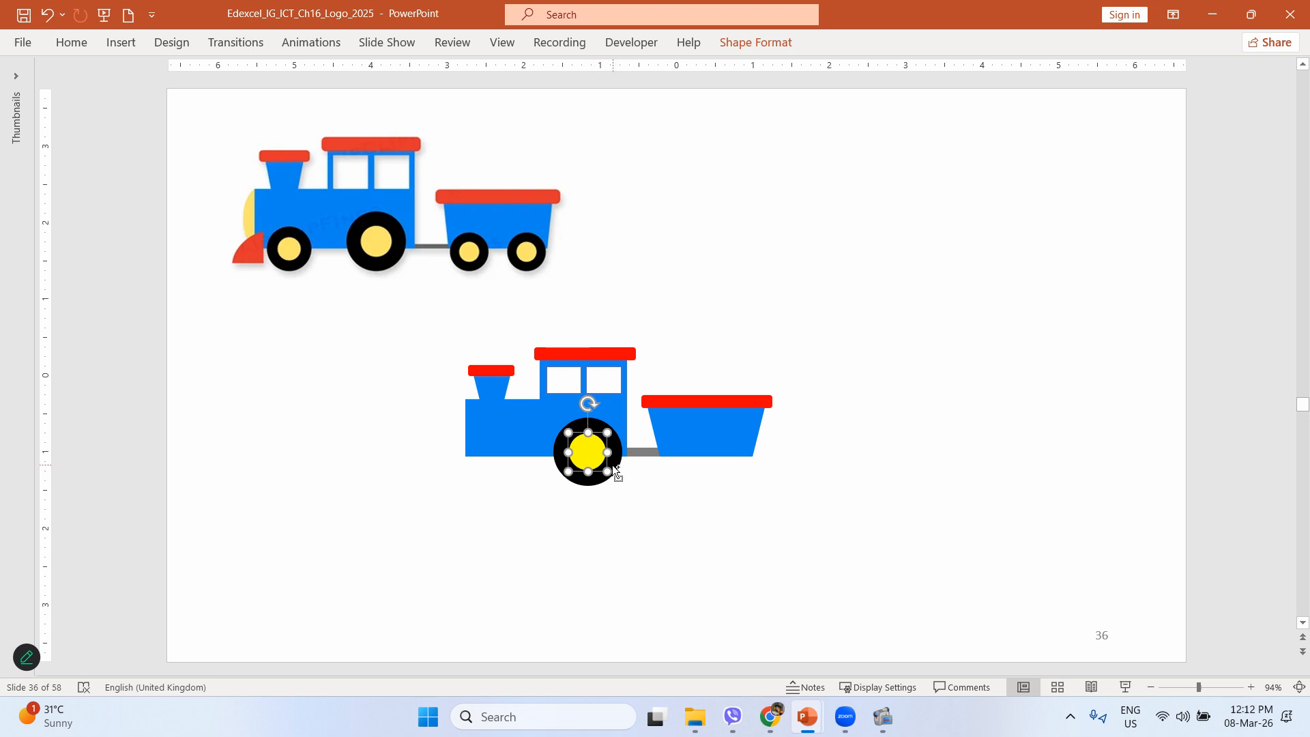
- Copy the rear wheel together with its yellow hub and place a smaller copy under the front end of the wagon
left_click(615, 470, "shift")
key("ctrl+c")
key("ctrl+v")
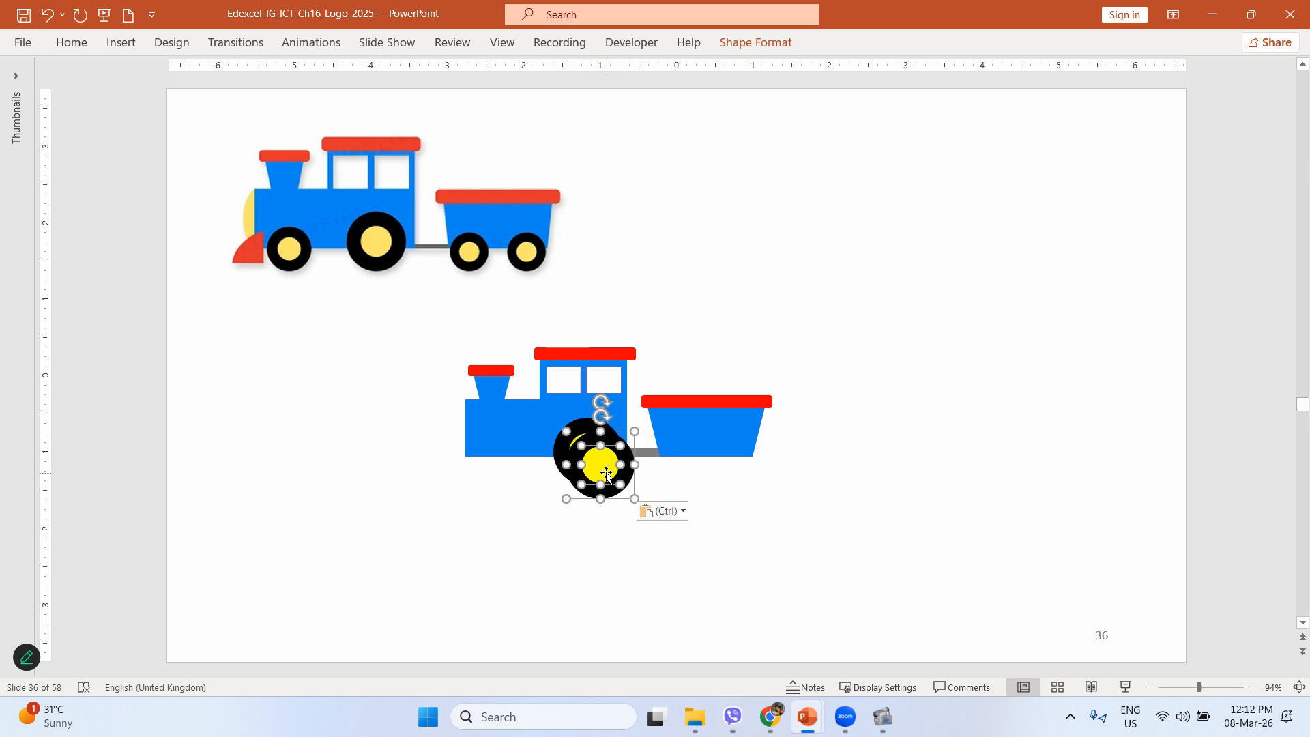
left_click_drag(584, 452, 680, 471)
- Duplicate the small wheel twice, placing one copy under the front of the engine and the other under the wagon's rear end
key("ctrl+c")
key("ctrl+v")
key("ctrl+v")
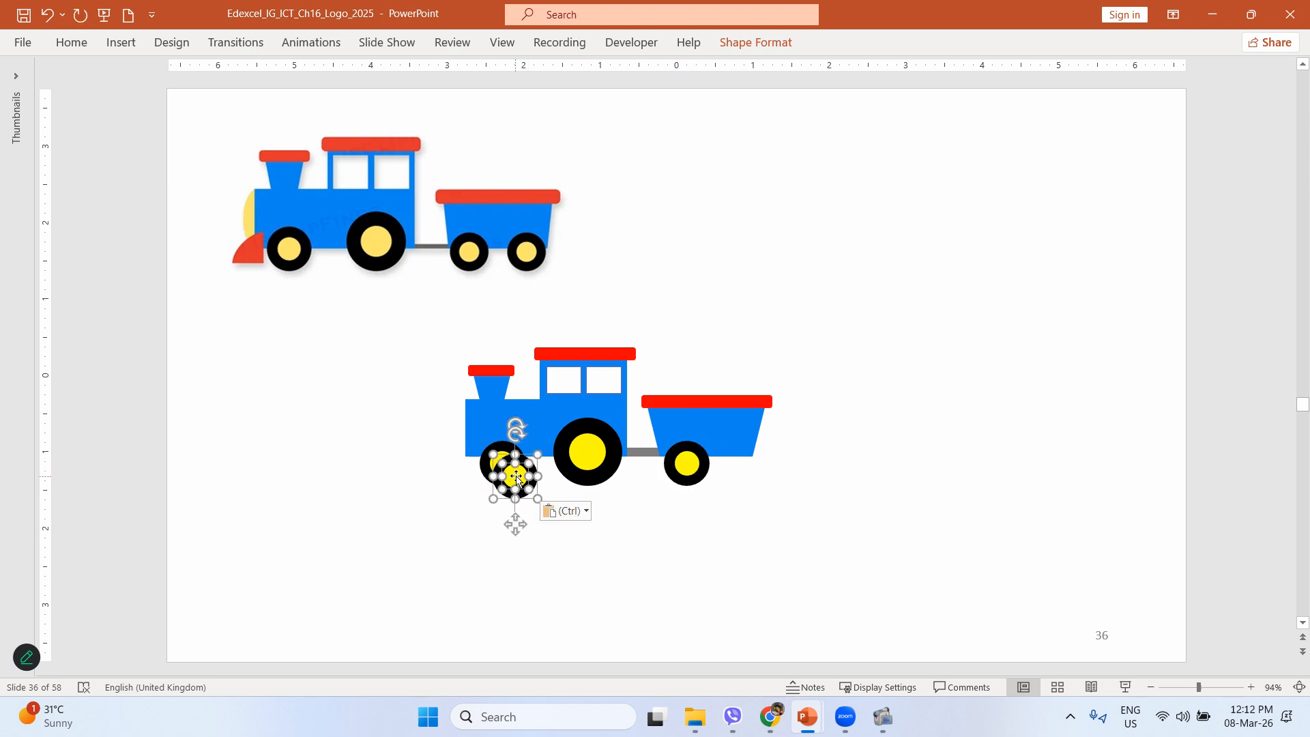
left_click_drag(520, 465, 736, 465)
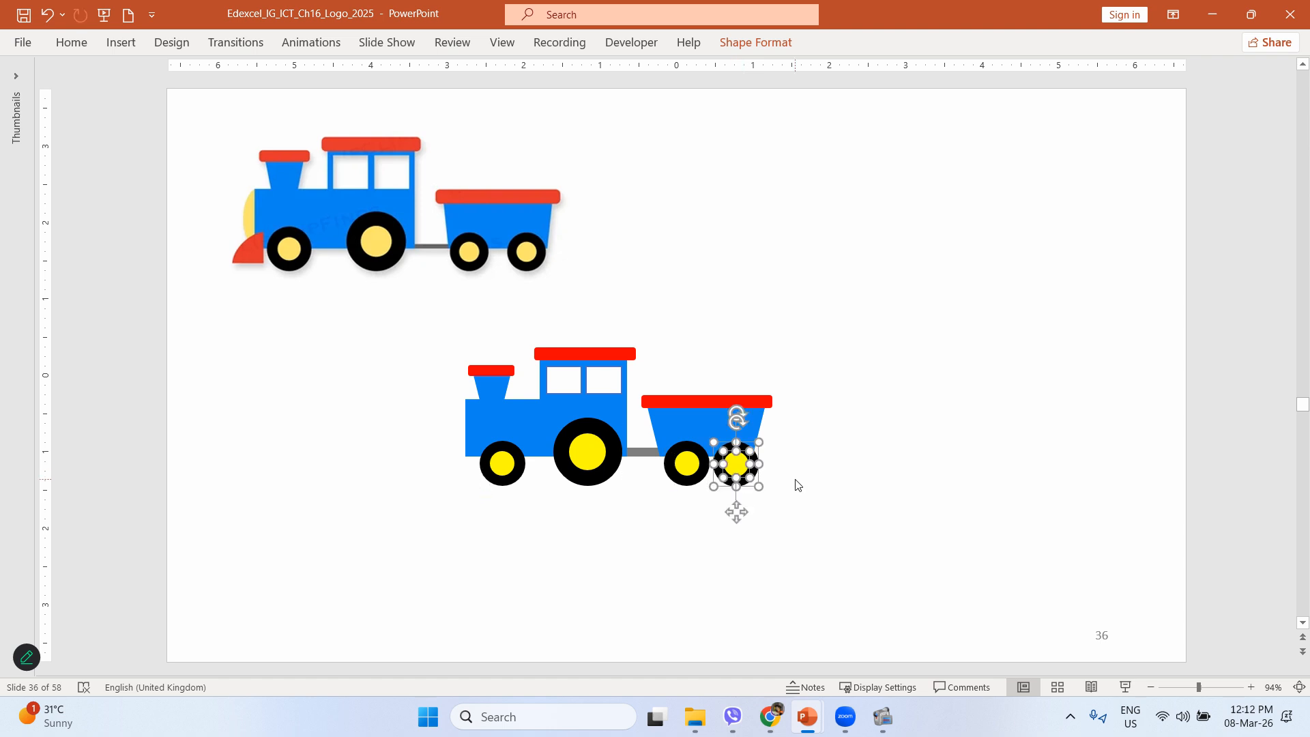
- Shift the wagon's blue body and red rim together slightly away from the engine
left_click(749, 428)
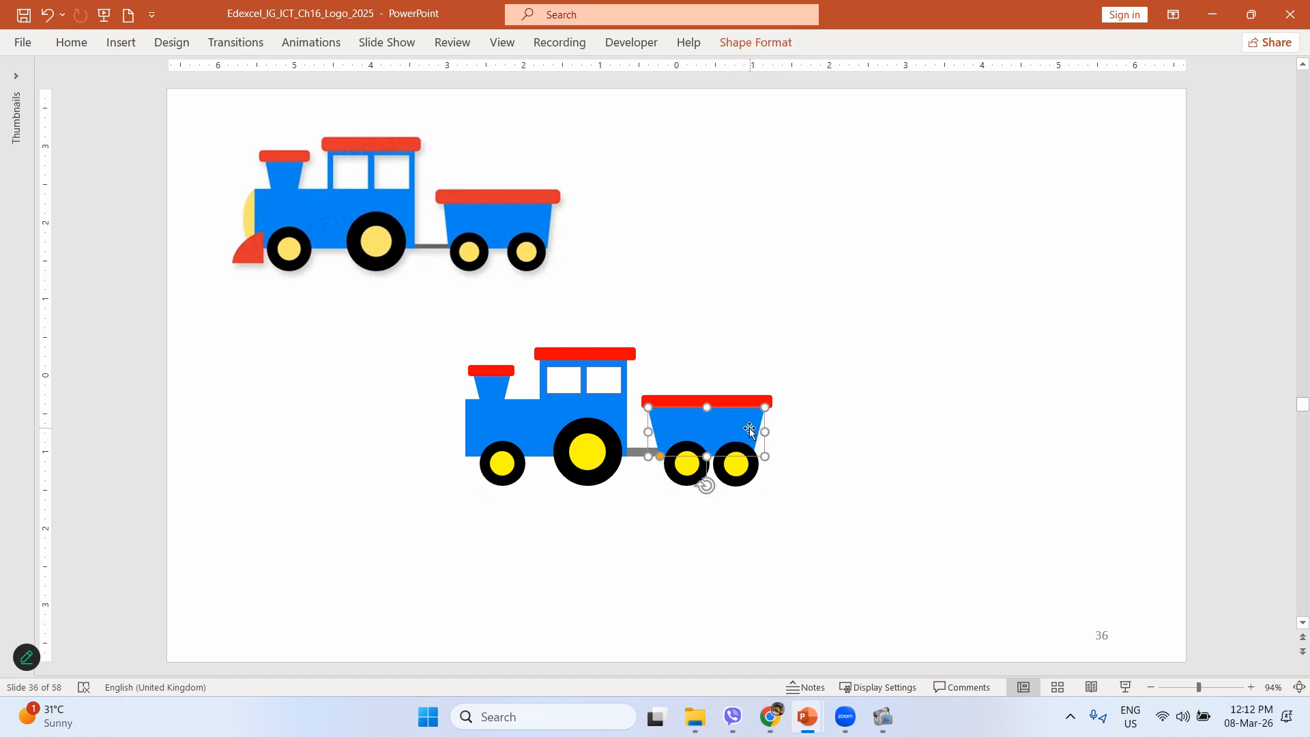
left_click(711, 402, "shift")
key("ctrl+g")
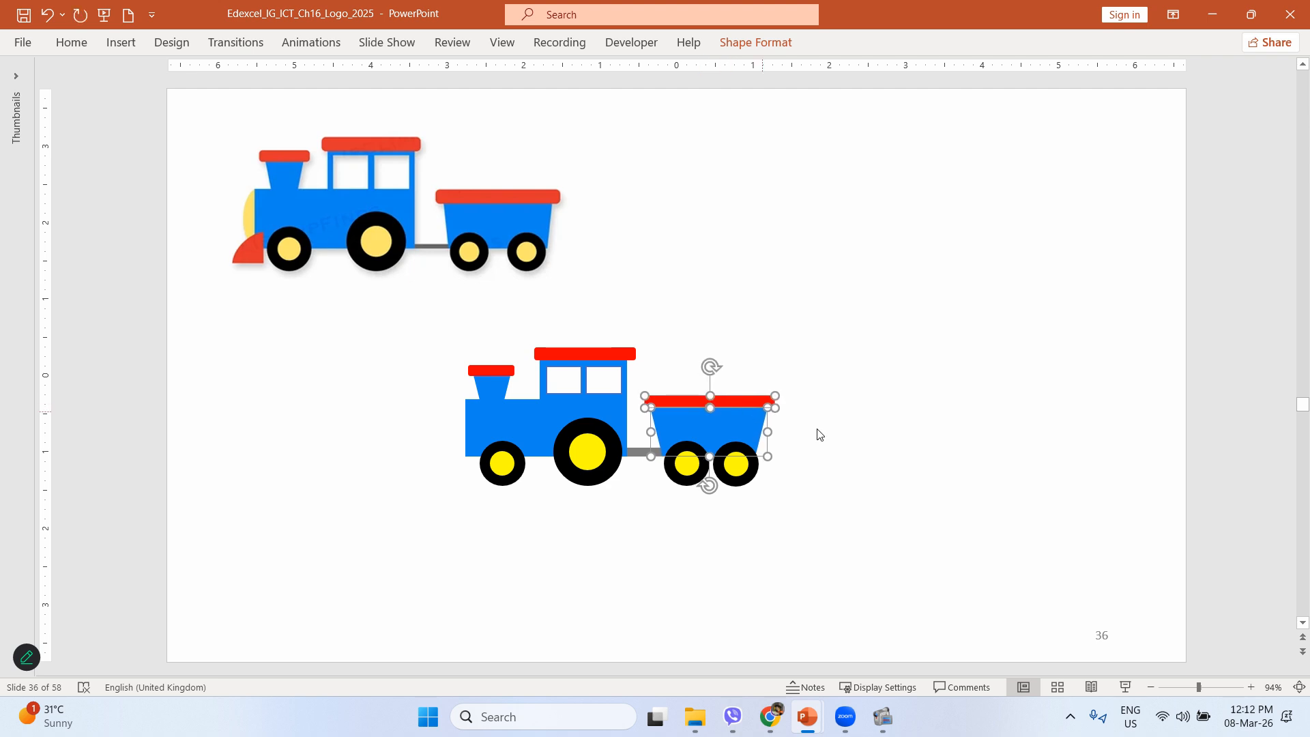
left_click(853, 450)
- Widen the base of the wagon's trapezoid body slightly and nudge the body and red rim a little further from the engine
left_click(751, 432)
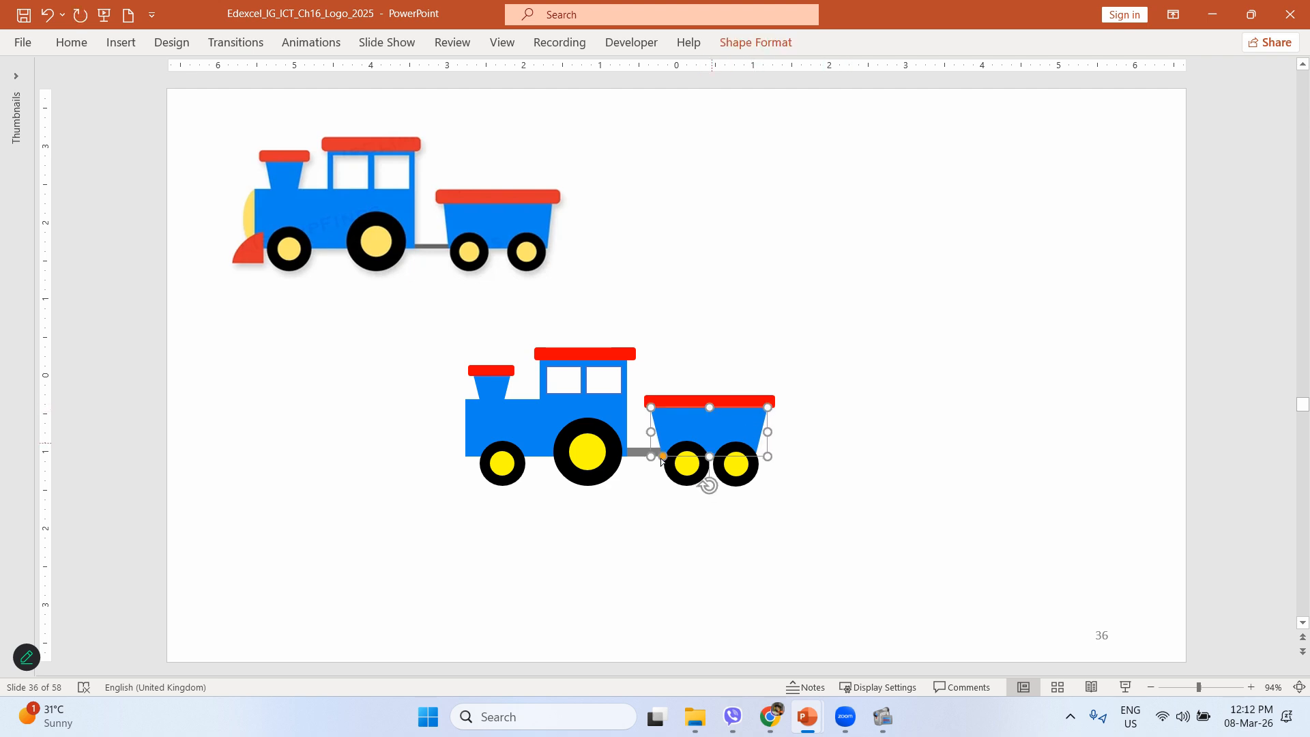
left_click_drag(661, 457, 659, 455)
left_click(806, 490)
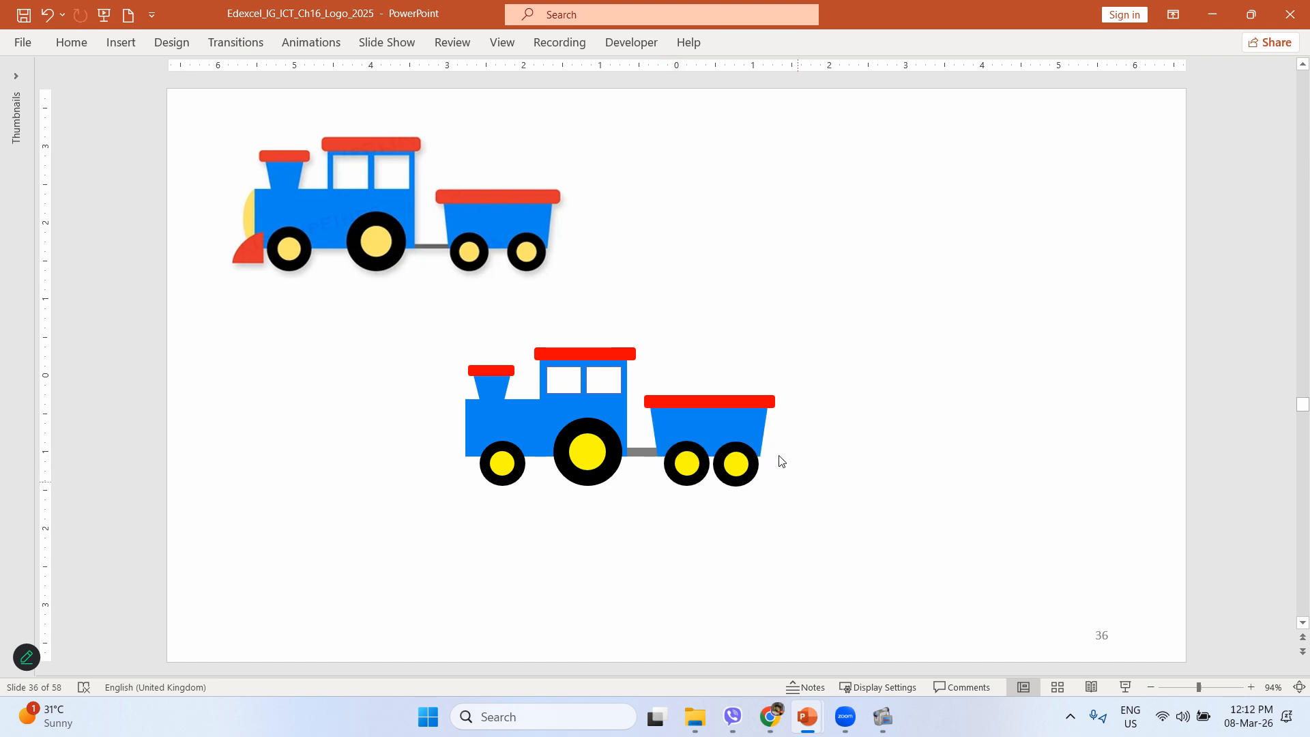
left_click(748, 417)
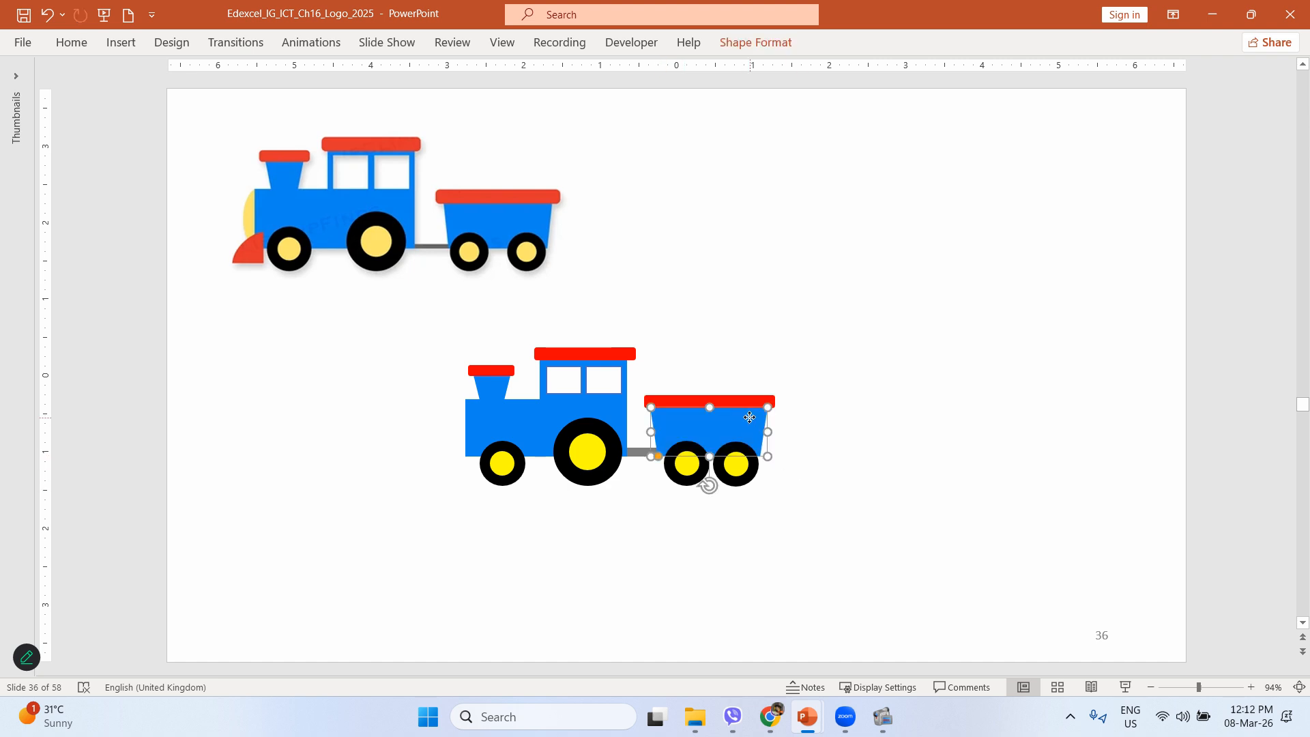
left_click(717, 401)
left_click(861, 441)
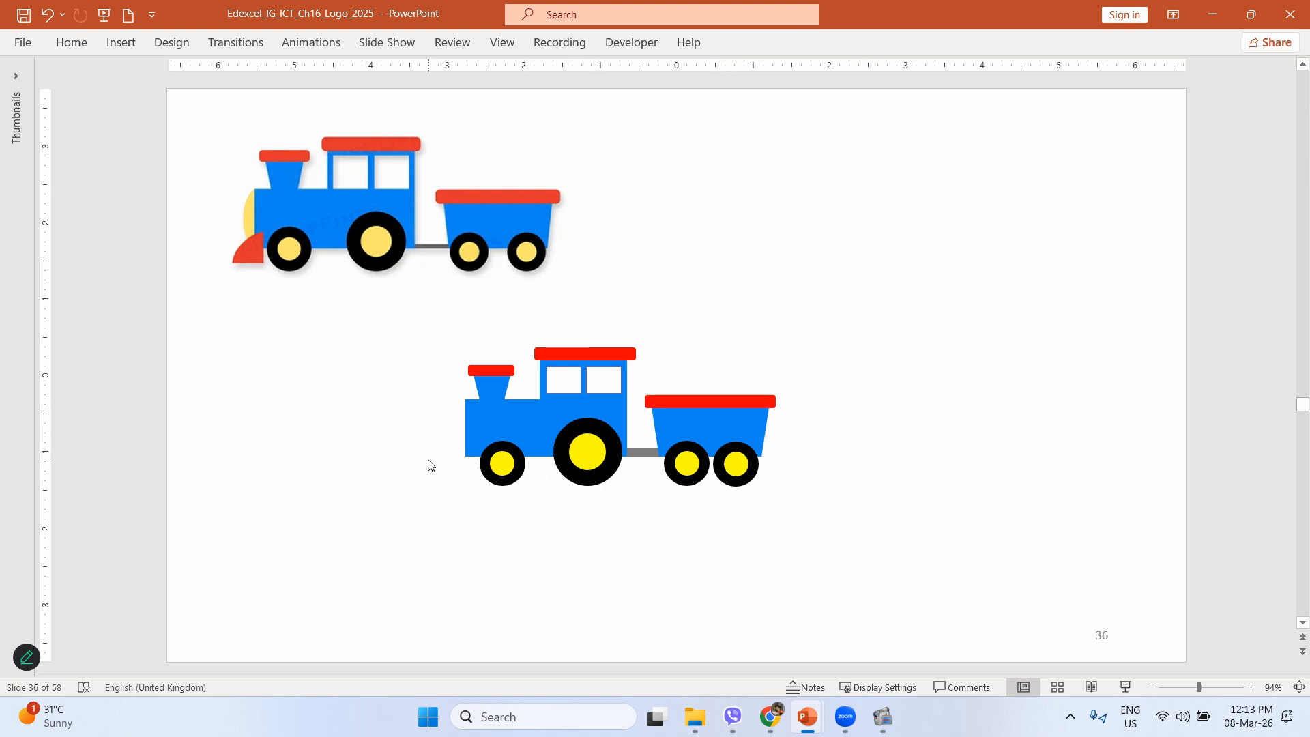
- Draw a Flowchart Delay shape about 0.88" high and 0.29" wide below the engine and flip it horizontally
left_click(133, 43)
left_click(268, 102)
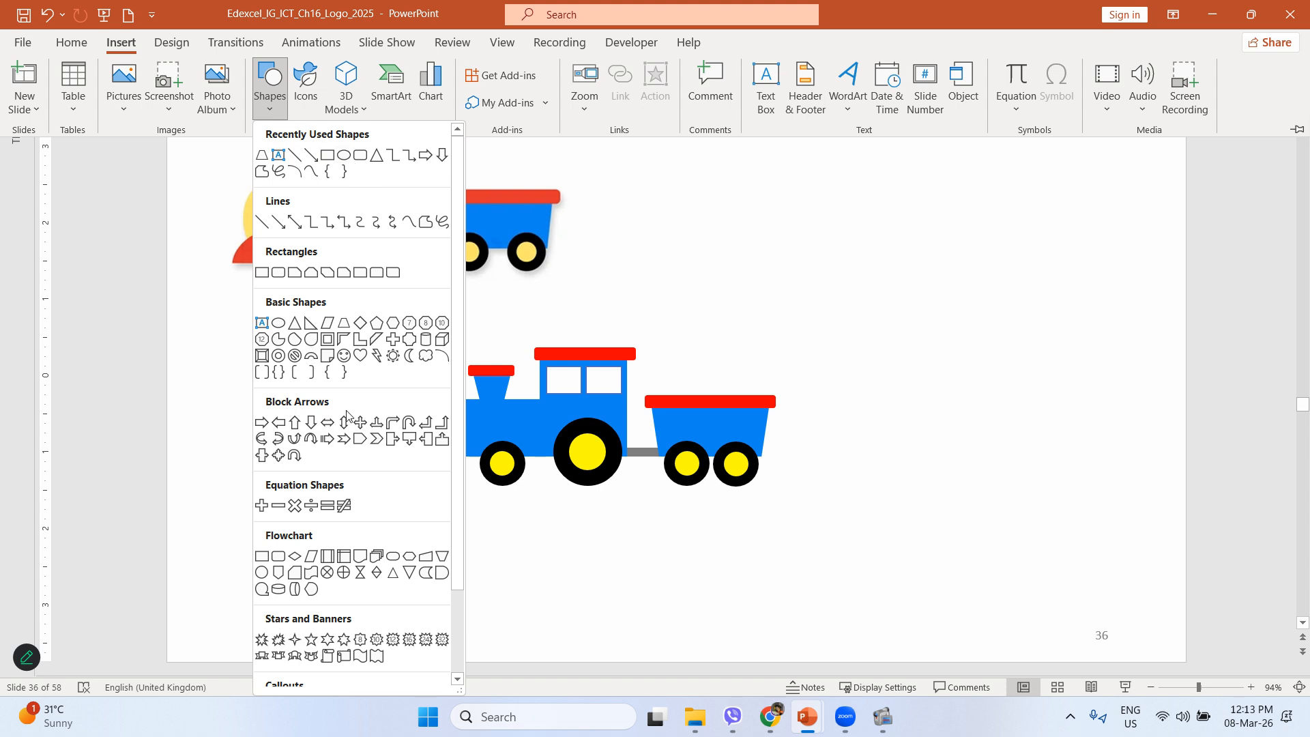
left_click(442, 579)
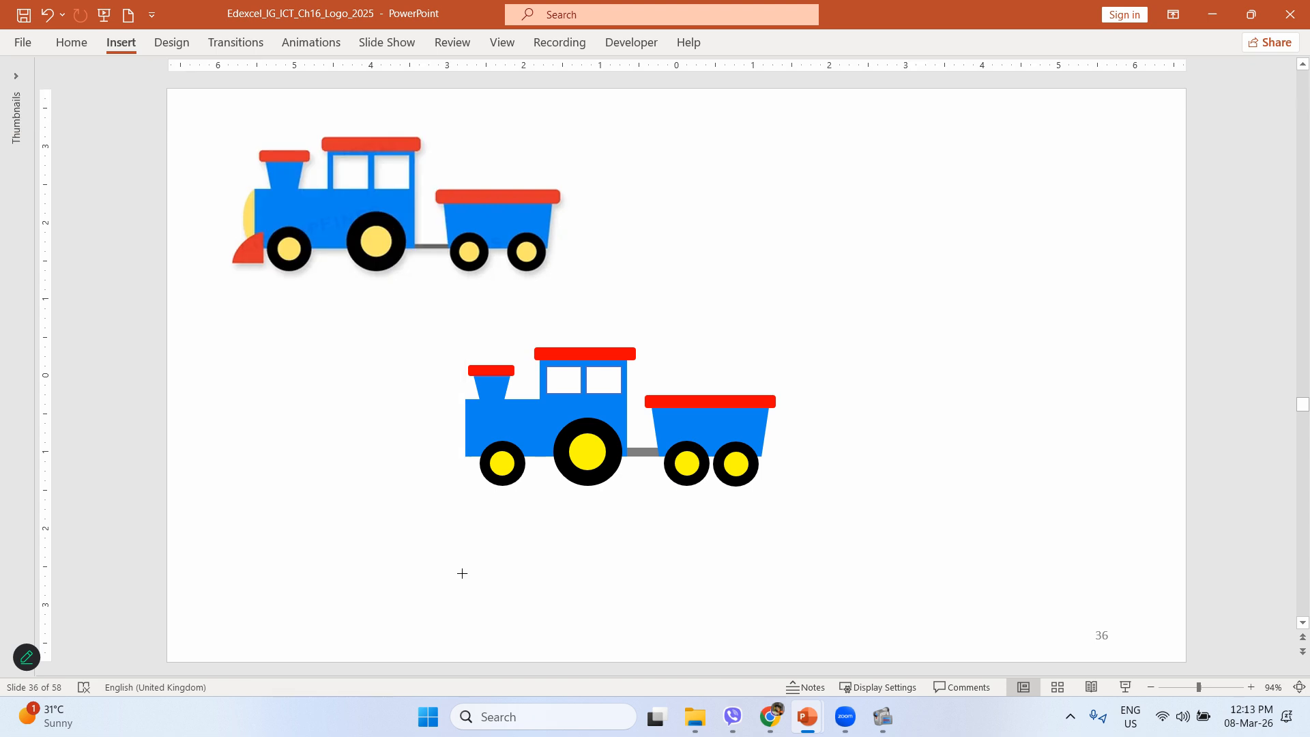
left_click_drag(546, 524, 569, 588)
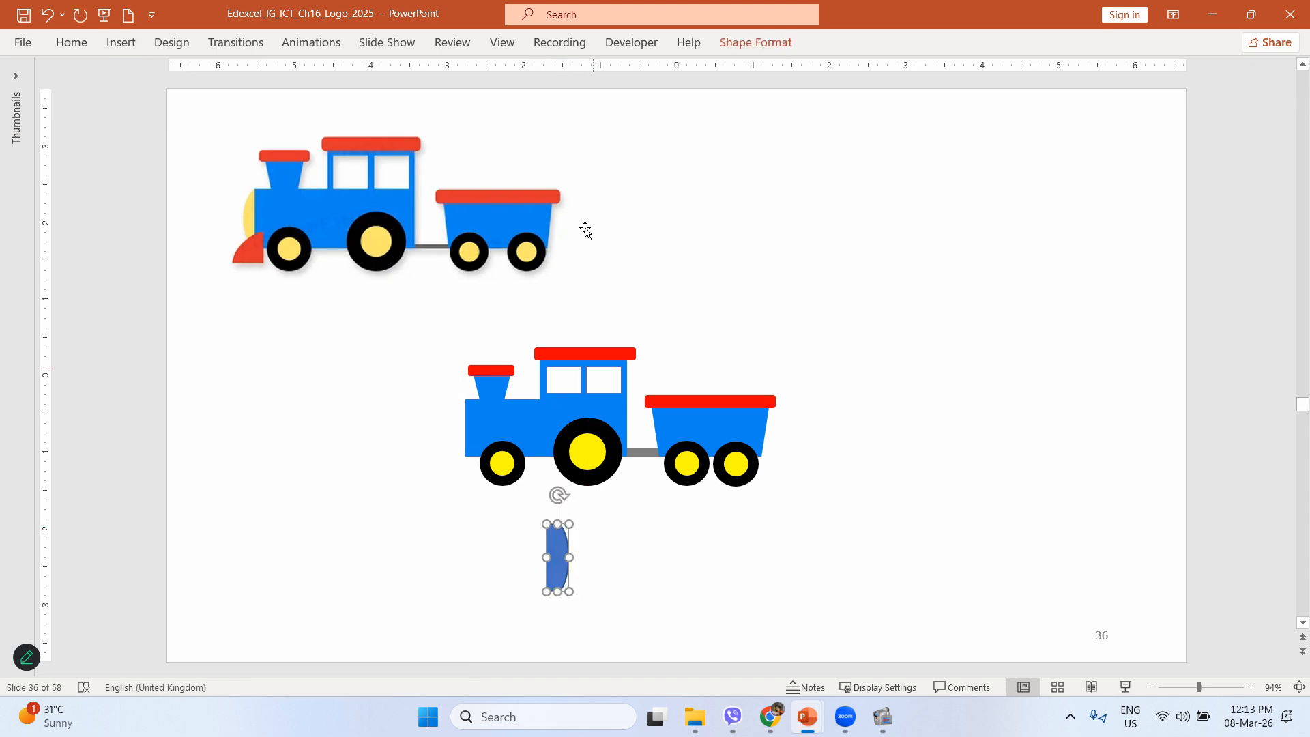
left_click(756, 43)
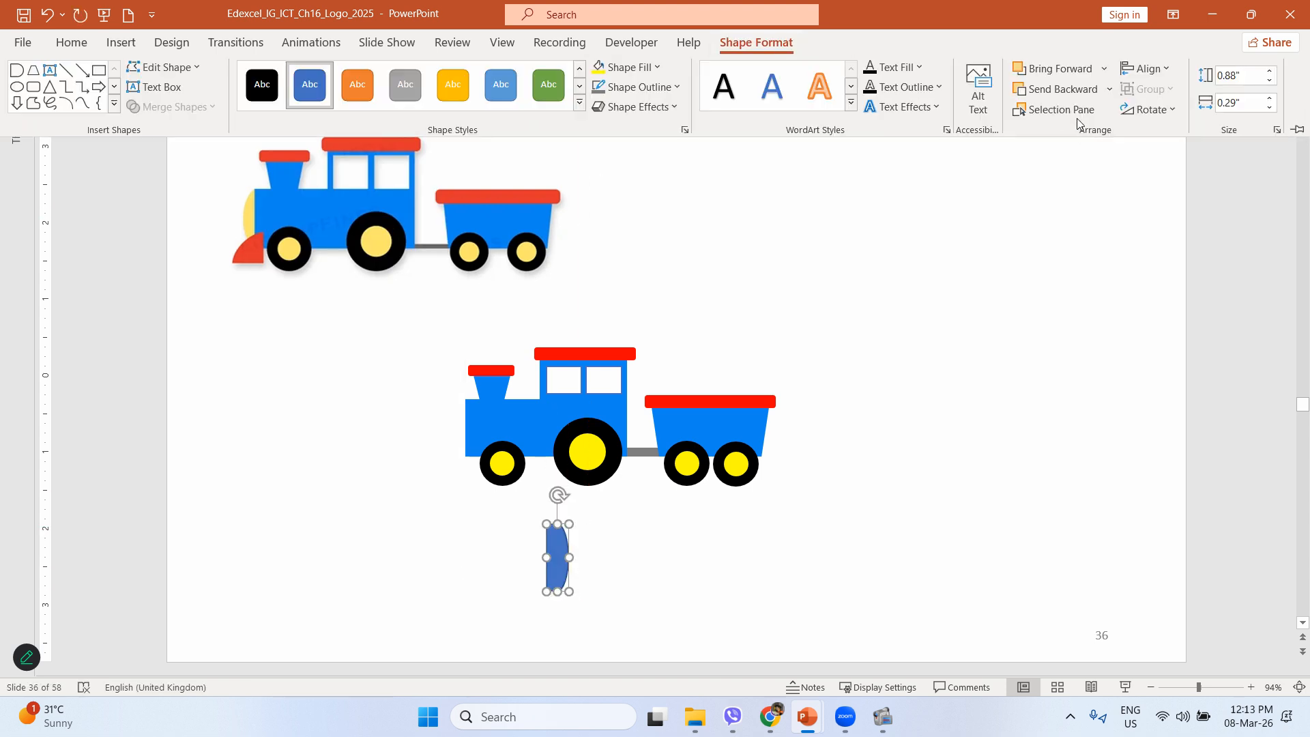
left_click(1140, 113)
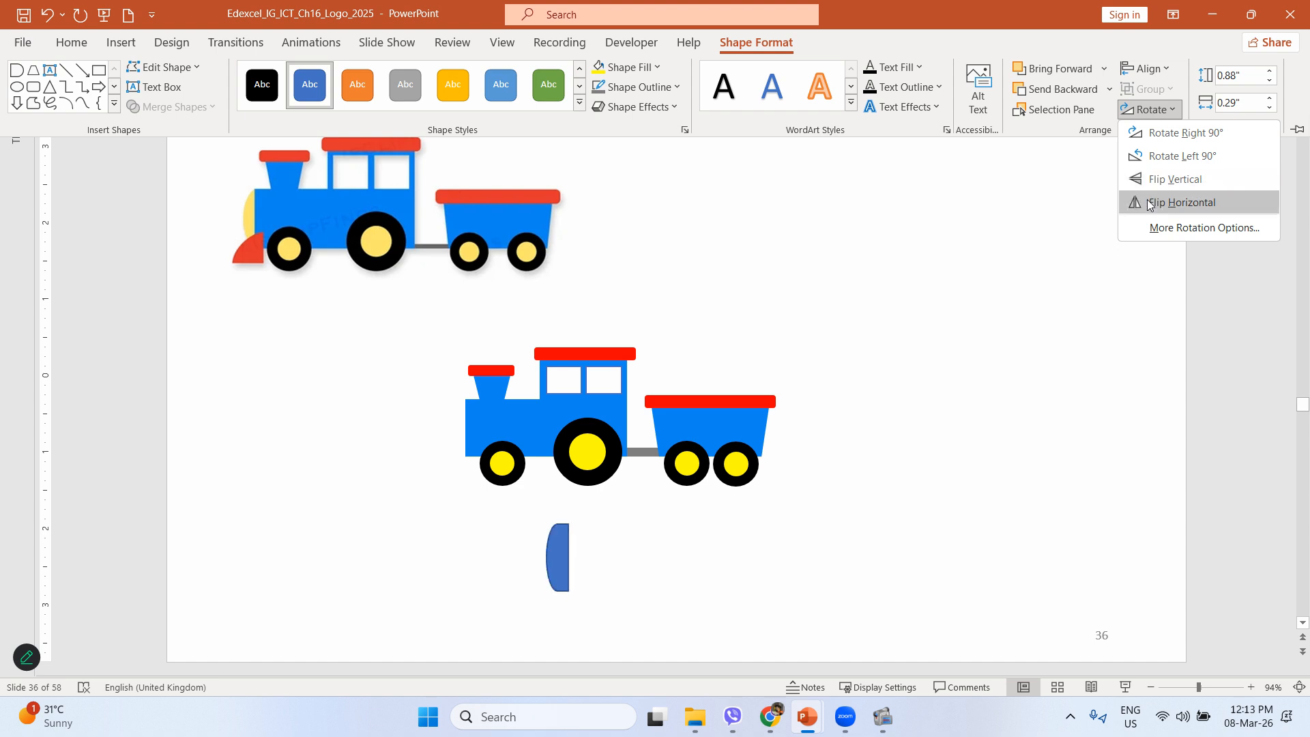
left_click(1149, 203)
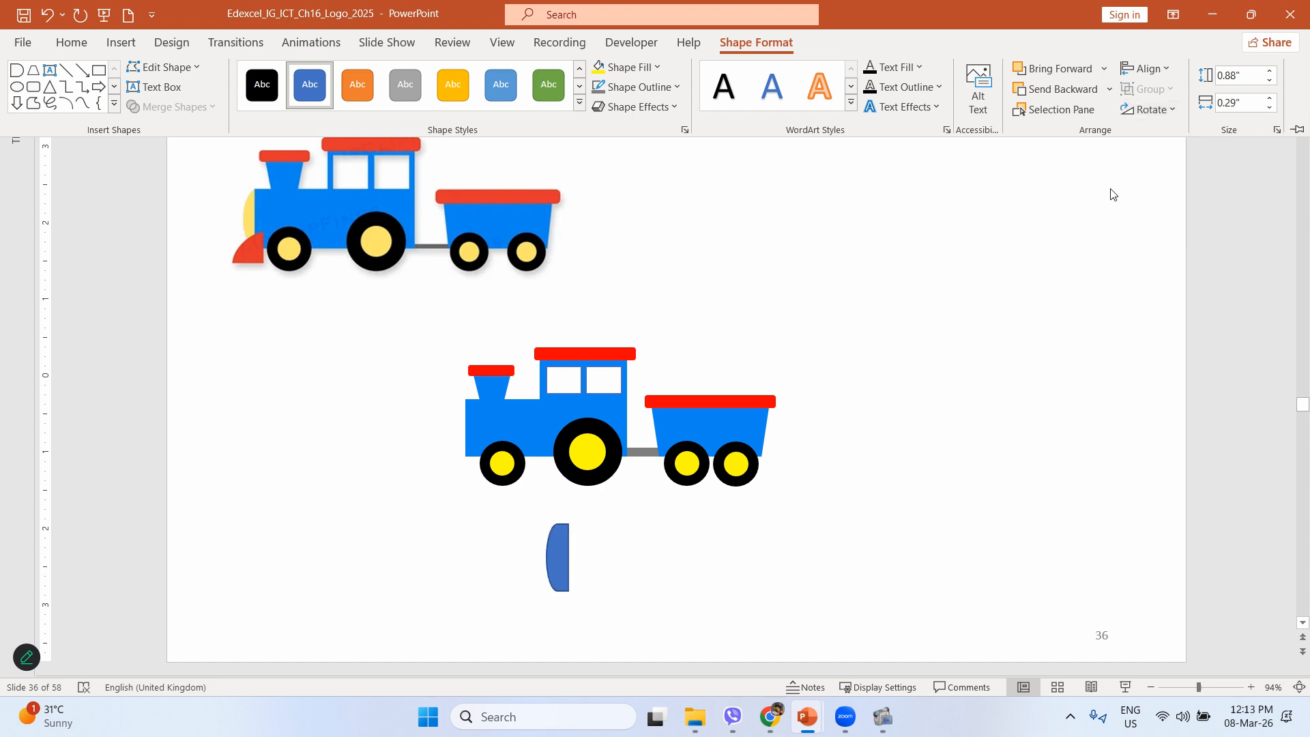
- Fill the flipped shape with yellow and fit it behind the front of the engine body, 0.73" high and 0.4" wide
left_click(599, 67)
left_click_drag(554, 543, 466, 428)
right_click(467, 428)
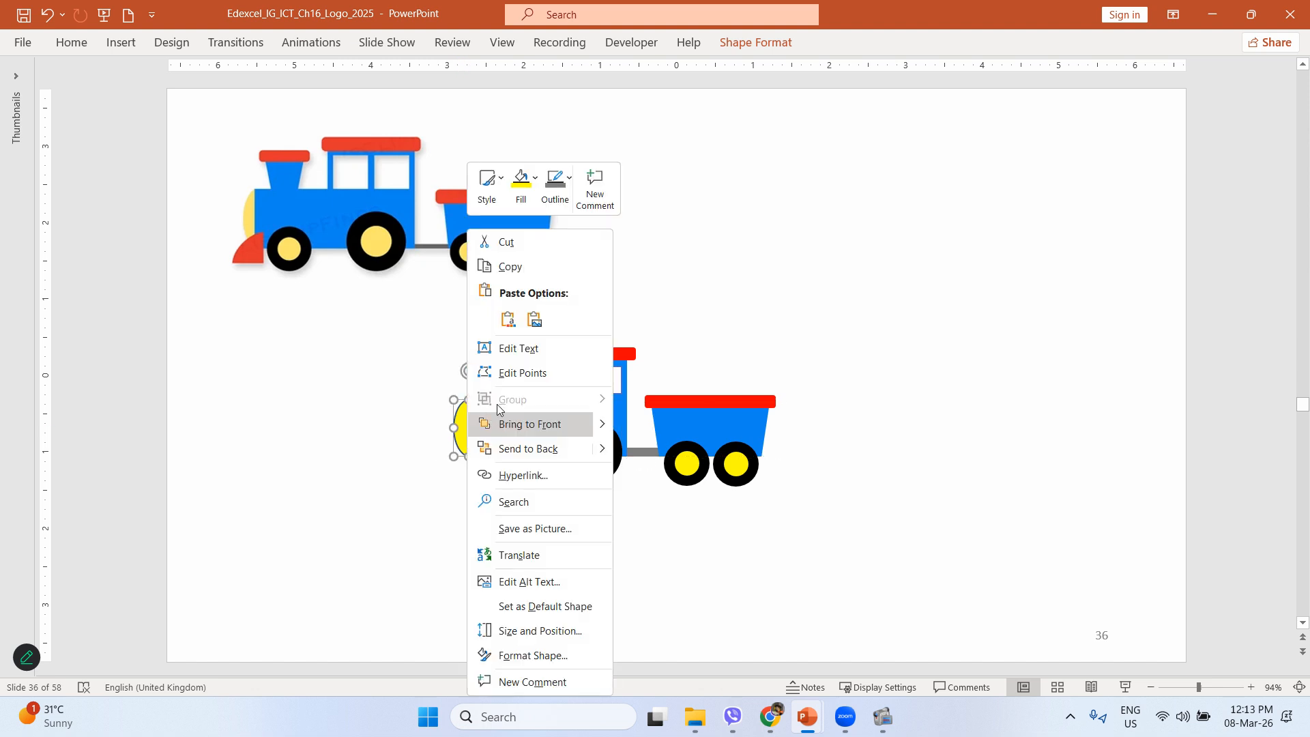
left_click(523, 431)
left_click(759, 526)
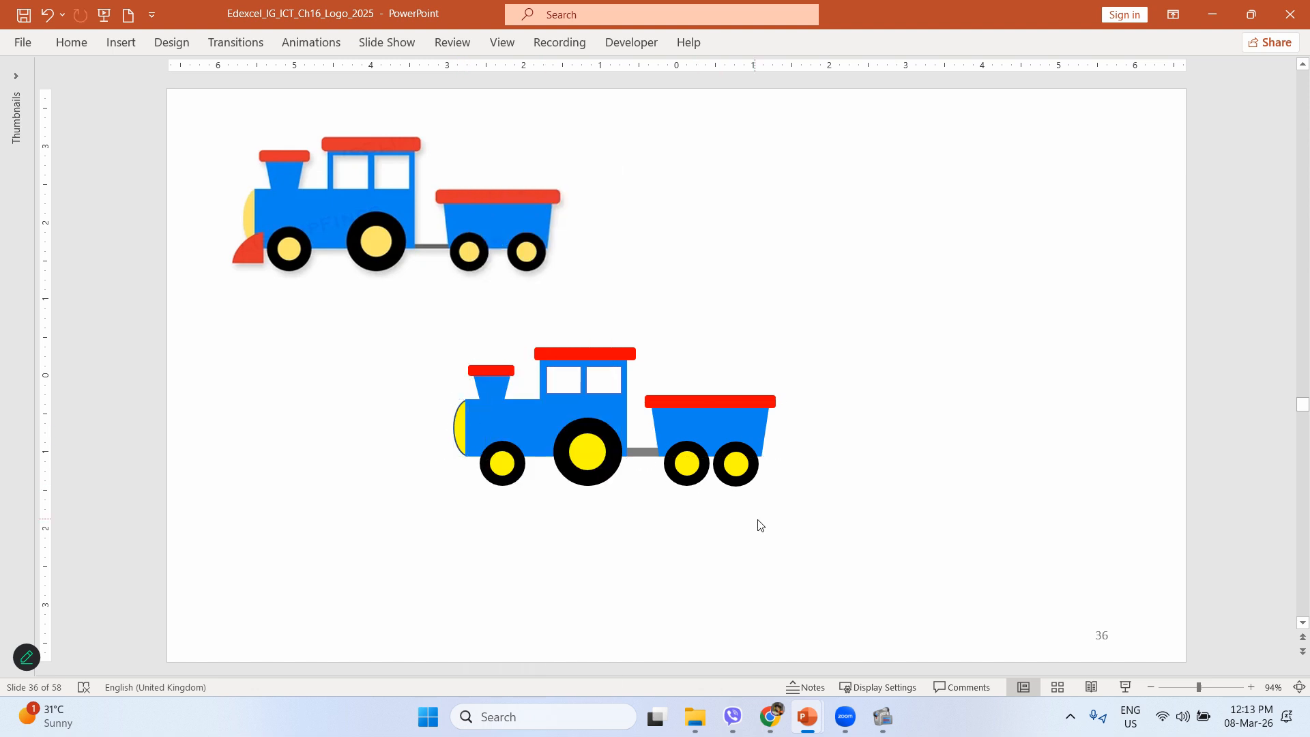
- Set the outline of the engine's yellow nose to standard yellow
left_click(461, 426)
left_click(748, 57)
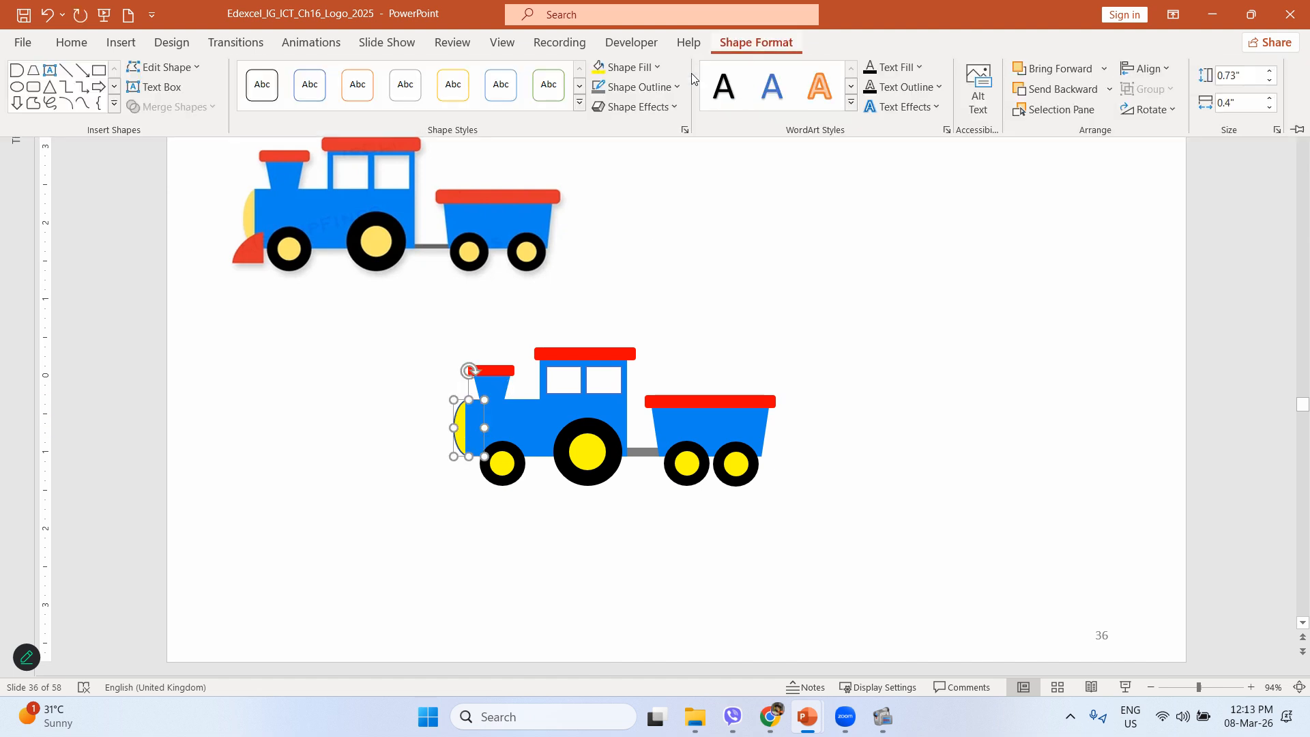
left_click(675, 87)
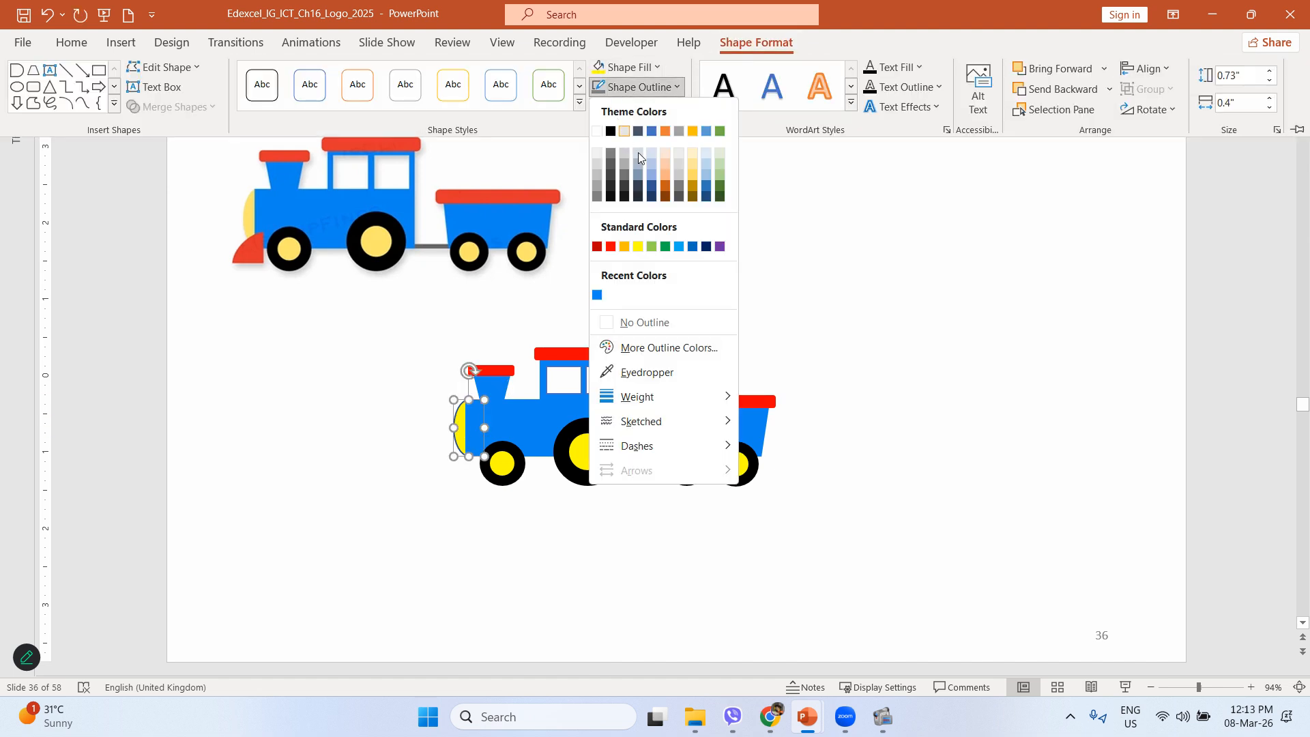
left_click(638, 247)
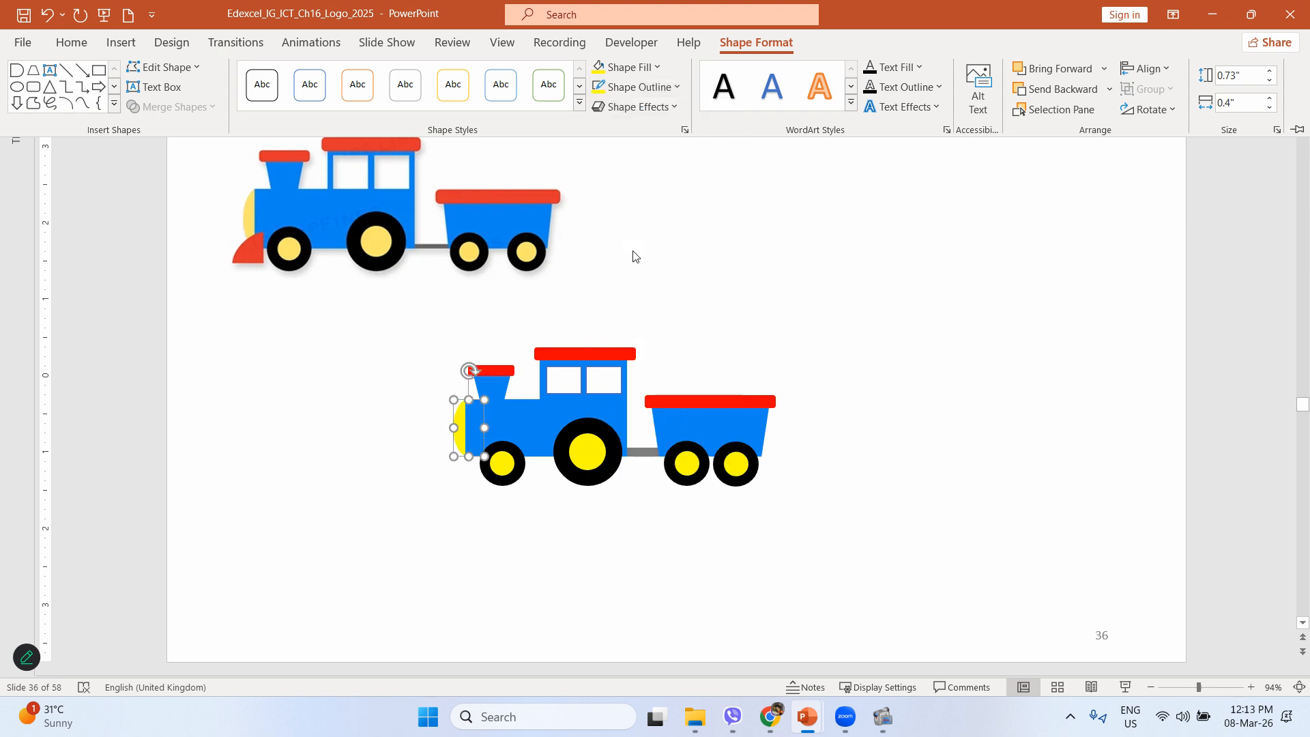
- Insert an isosceles triangle for the guard at the front of the engine
left_click(118, 43)
left_click(268, 104)
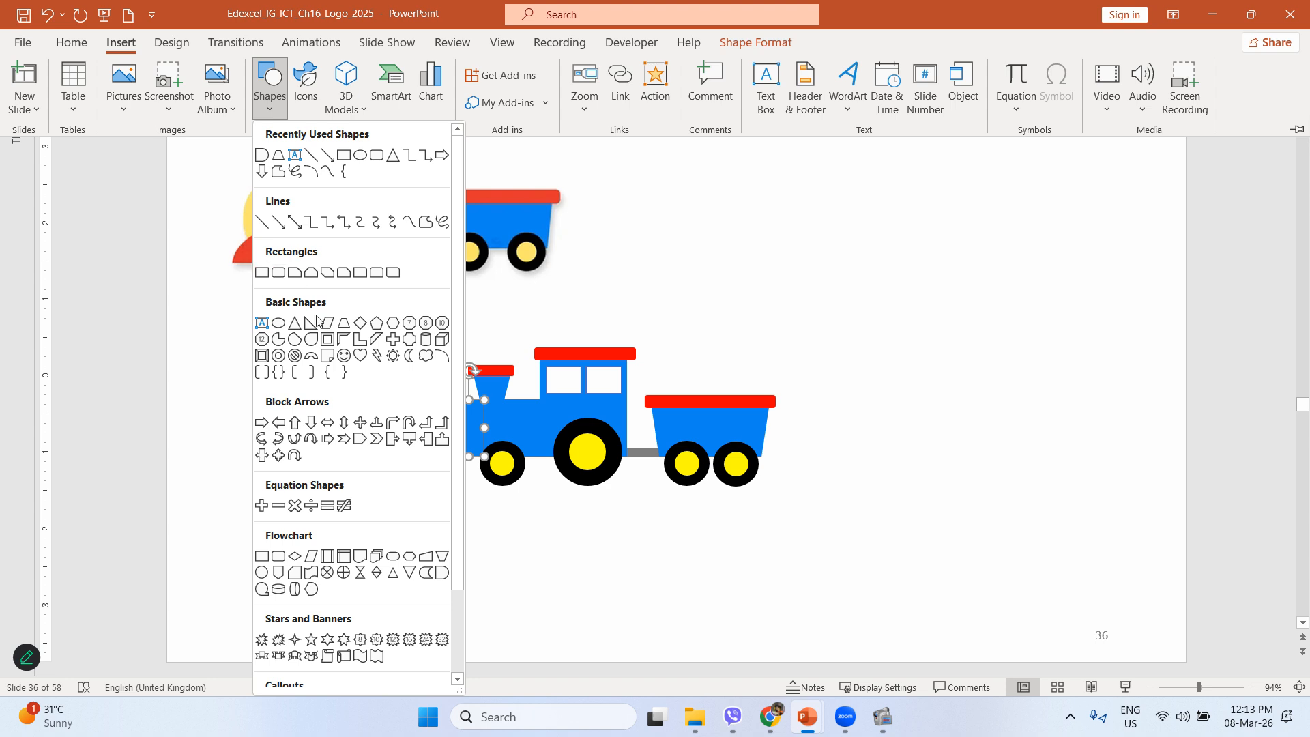
left_click(393, 157)
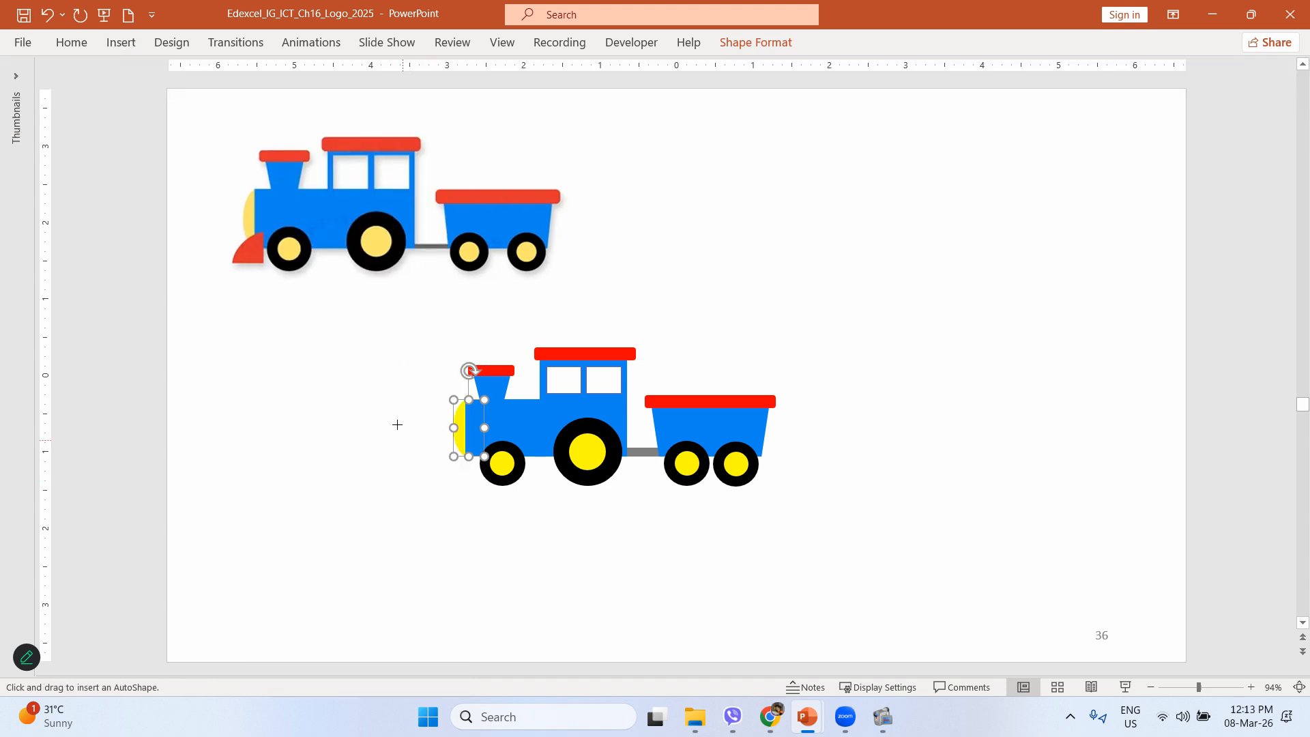